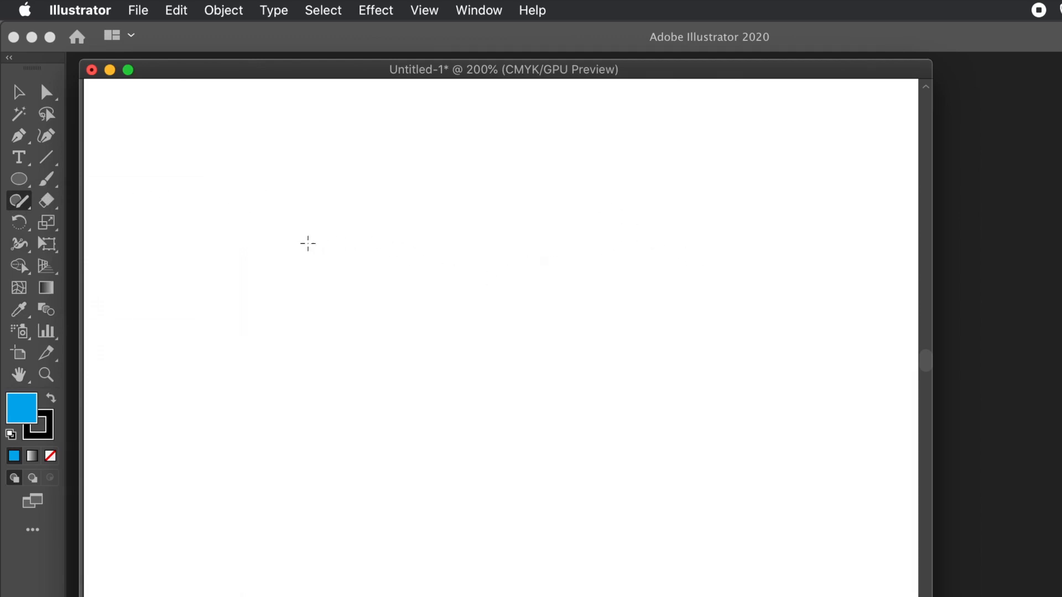
Step: Sketch three circles, two upright ellipses and one flat ellipse with the Shaper tool in the left part of the artboard
{"action": "mouse_move", "coordinate": [180, 179]}
{"action": "left_mouse_down"}
{"action": "mouse_move", "coordinate": [256, 199]}
{"action": "mouse_move", "coordinate": [182, 221]}
{"action": "mouse_move", "coordinate": [258, 176]}
{"action": "left_mouse_up"}
{"action": "mouse_move", "coordinate": [307, 150]}
{"action": "left_mouse_down"}
{"action": "mouse_move", "coordinate": [350, 156]}
{"action": "mouse_move", "coordinate": [361, 221]}
{"action": "mouse_move", "coordinate": [300, 230]}
{"action": "mouse_move", "coordinate": [294, 175]}
{"action": "mouse_move", "coordinate": [316, 152]}
{"action": "left_mouse_up"}
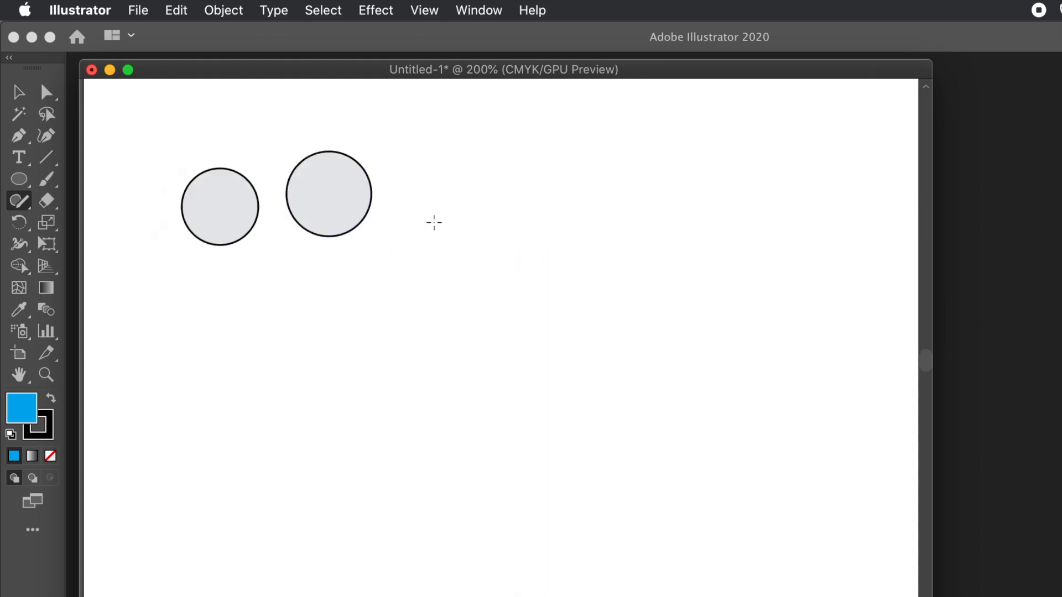
{"action": "mouse_move", "coordinate": [293, 272]}
{"action": "left_mouse_down"}
{"action": "mouse_move", "coordinate": [304, 277]}
{"action": "mouse_move", "coordinate": [293, 265]}
{"action": "left_mouse_up"}
{"action": "mouse_move", "coordinate": [210, 285]}
{"action": "left_mouse_down"}
{"action": "mouse_move", "coordinate": [226, 329]}
{"action": "mouse_move", "coordinate": [209, 389]}
{"action": "mouse_move", "coordinate": [187, 356]}
{"action": "mouse_move", "coordinate": [198, 285]}
{"action": "mouse_move", "coordinate": [145, 274]}
{"action": "mouse_move", "coordinate": [159, 356]}
{"action": "mouse_move", "coordinate": [133, 379]}
{"action": "mouse_move", "coordinate": [123, 307]}
{"action": "mouse_move", "coordinate": [145, 267]}
{"action": "left_mouse_up"}
{"action": "mouse_move", "coordinate": [310, 328]}
{"action": "left_mouse_down"}
{"action": "mouse_move", "coordinate": [329, 315]}
{"action": "mouse_move", "coordinate": [337, 346]}
{"action": "mouse_move", "coordinate": [289, 320]}
{"action": "mouse_move", "coordinate": [370, 329]}
{"action": "left_mouse_up"}
Step: Sketch a tall rectangle, a wide rectangle, a smaller upright rectangle, a square and a hexagon with the Shaper tool
{"action": "mouse_move", "coordinate": [421, 217]}
{"action": "left_mouse_down"}
{"action": "mouse_move", "coordinate": [448, 216]}
{"action": "mouse_move", "coordinate": [457, 258]}
{"action": "mouse_move", "coordinate": [459, 424]}
{"action": "mouse_move", "coordinate": [449, 453]}
{"action": "mouse_move", "coordinate": [419, 403]}
{"action": "mouse_move", "coordinate": [427, 216]}
{"action": "left_mouse_up"}
{"action": "mouse_move", "coordinate": [505, 179]}
{"action": "left_mouse_down"}
{"action": "mouse_move", "coordinate": [689, 175]}
{"action": "mouse_move", "coordinate": [716, 180]}
{"action": "mouse_move", "coordinate": [717, 210]}
{"action": "mouse_move", "coordinate": [528, 230]}
{"action": "mouse_move", "coordinate": [497, 226]}
{"action": "mouse_move", "coordinate": [503, 178]}
{"action": "left_mouse_up"}
{"action": "mouse_move", "coordinate": [546, 277]}
{"action": "left_mouse_down"}
{"action": "mouse_move", "coordinate": [546, 332]}
{"action": "mouse_move", "coordinate": [569, 358]}
{"action": "mouse_move", "coordinate": [614, 353]}
{"action": "mouse_move", "coordinate": [607, 267]}
{"action": "mouse_move", "coordinate": [545, 270]}
{"action": "mouse_move", "coordinate": [555, 277]}
{"action": "left_mouse_up"}
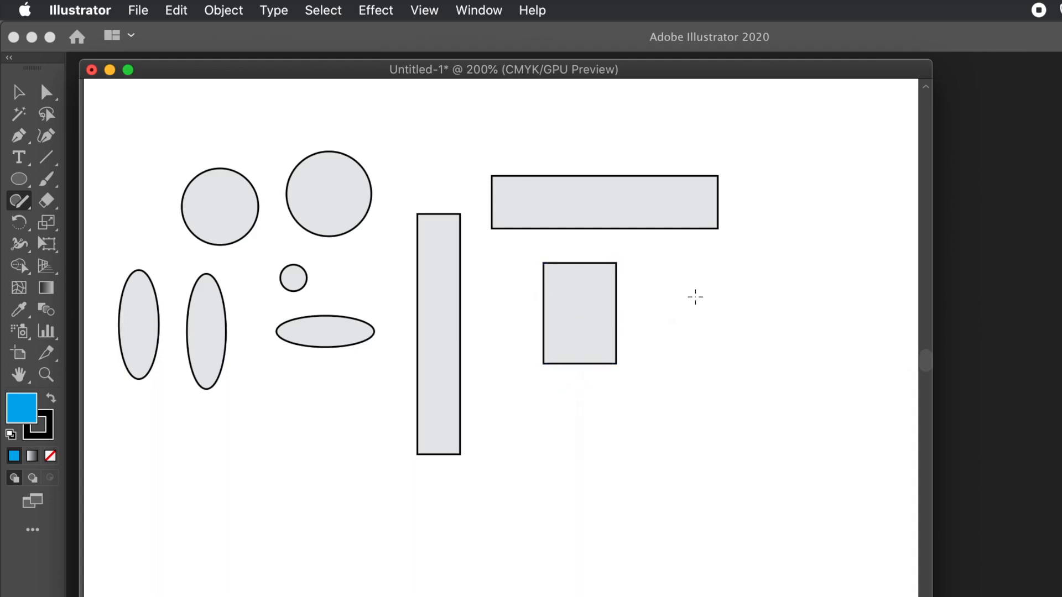
{"action": "mouse_move", "coordinate": [686, 295]}
{"action": "left_mouse_down"}
{"action": "mouse_move", "coordinate": [685, 339]}
{"action": "mouse_move", "coordinate": [750, 341]}
{"action": "mouse_move", "coordinate": [743, 284]}
{"action": "mouse_move", "coordinate": [688, 285]}
{"action": "mouse_move", "coordinate": [690, 311]}
{"action": "left_mouse_up"}
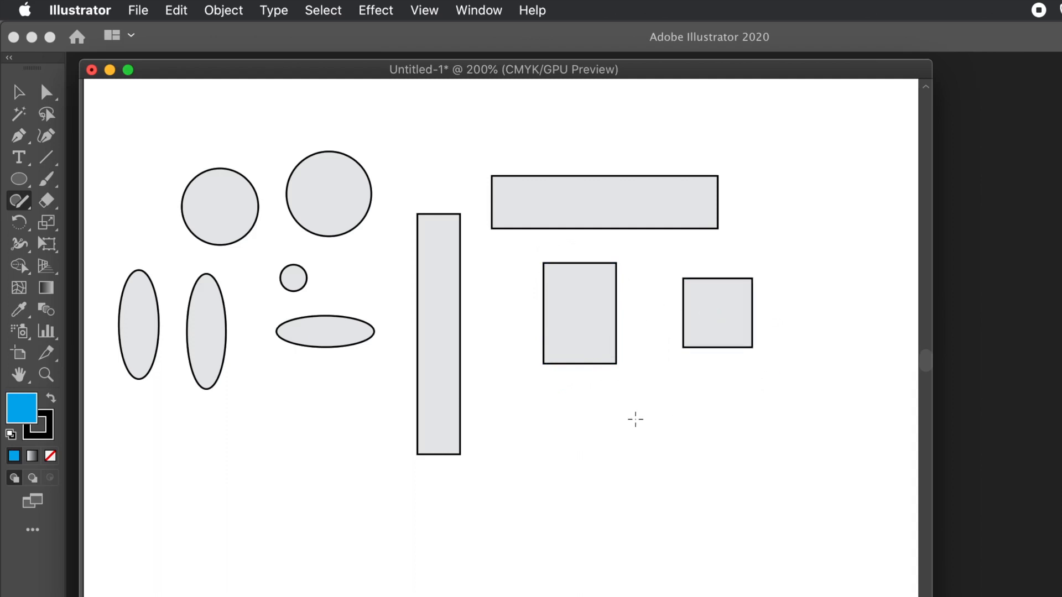
{"action": "mouse_move", "coordinate": [614, 407]}
{"action": "left_mouse_down"}
{"action": "mouse_move", "coordinate": [558, 408]}
{"action": "mouse_move", "coordinate": [517, 465]}
{"action": "mouse_move", "coordinate": [566, 512]}
{"action": "mouse_move", "coordinate": [611, 506]}
{"action": "mouse_move", "coordinate": [642, 451]}
{"action": "mouse_move", "coordinate": [611, 408]}
{"action": "left_mouse_up"}
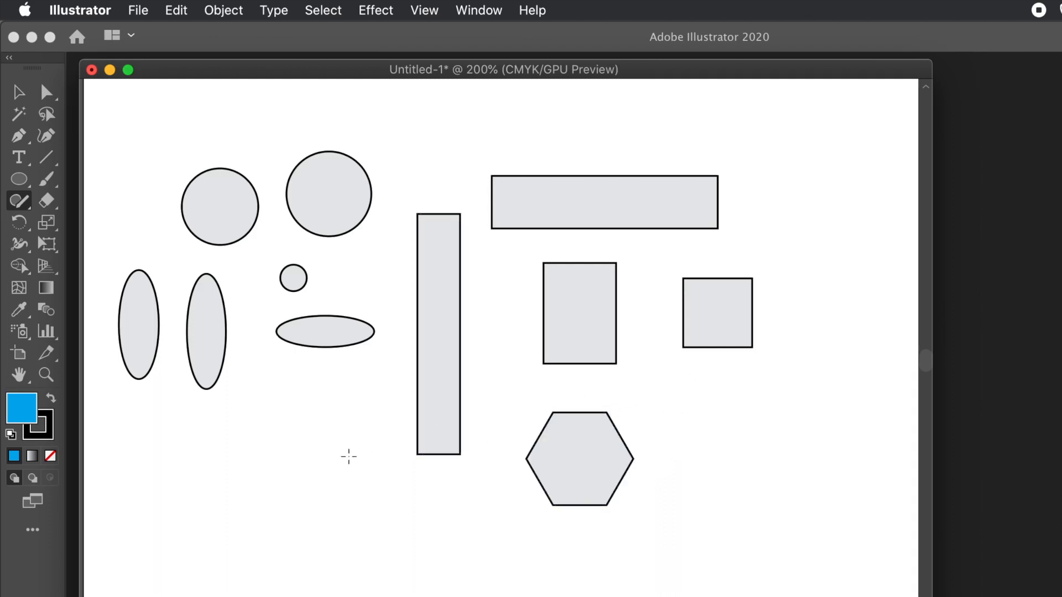
Step: Sketch diagonal straight lines with the Shaper tool below the ellipses and beside the hexagon
{"action": "left_click_drag", "start_coordinate": [311, 409], "coordinate": [422, 568]}
{"action": "left_click_drag", "start_coordinate": [236, 435], "coordinate": [284, 571]}
{"action": "mouse_move", "coordinate": [788, 424]}
{"action": "left_mouse_down"}
{"action": "mouse_move", "coordinate": [822, 497]}
{"action": "mouse_move", "coordinate": [699, 501]}
{"action": "mouse_move", "coordinate": [708, 407]}
{"action": "mouse_move", "coordinate": [778, 379]}
{"action": "mouse_move", "coordinate": [841, 410]}
{"action": "mouse_move", "coordinate": [860, 485]}
{"action": "mouse_move", "coordinate": [824, 550]}
{"action": "mouse_move", "coordinate": [711, 554]}
{"action": "left_mouse_up"}
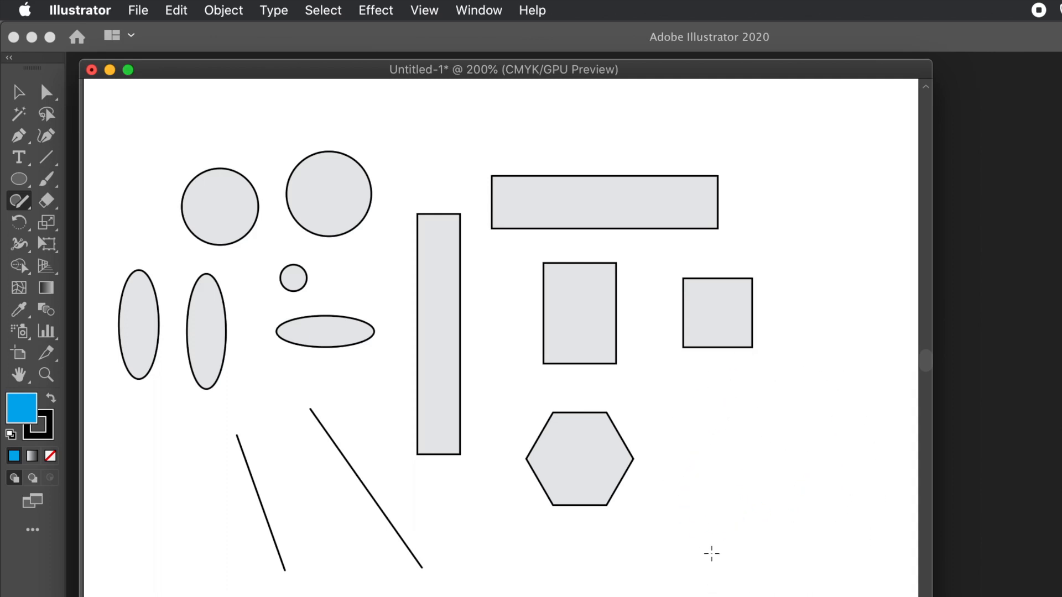
{"action": "mouse_move", "coordinate": [708, 424]}
{"action": "left_mouse_down"}
{"action": "mouse_move", "coordinate": [768, 431]}
{"action": "mouse_move", "coordinate": [817, 486]}
{"action": "mouse_move", "coordinate": [757, 483]}
{"action": "mouse_move", "coordinate": [826, 541]}
{"action": "mouse_move", "coordinate": [690, 566]}
{"action": "mouse_move", "coordinate": [714, 589]}
{"action": "mouse_move", "coordinate": [747, 571]}
{"action": "left_mouse_up"}
Step: Delete all the sketched shapes and lines from the artboard
{"action": "key", "text": "super+a"}
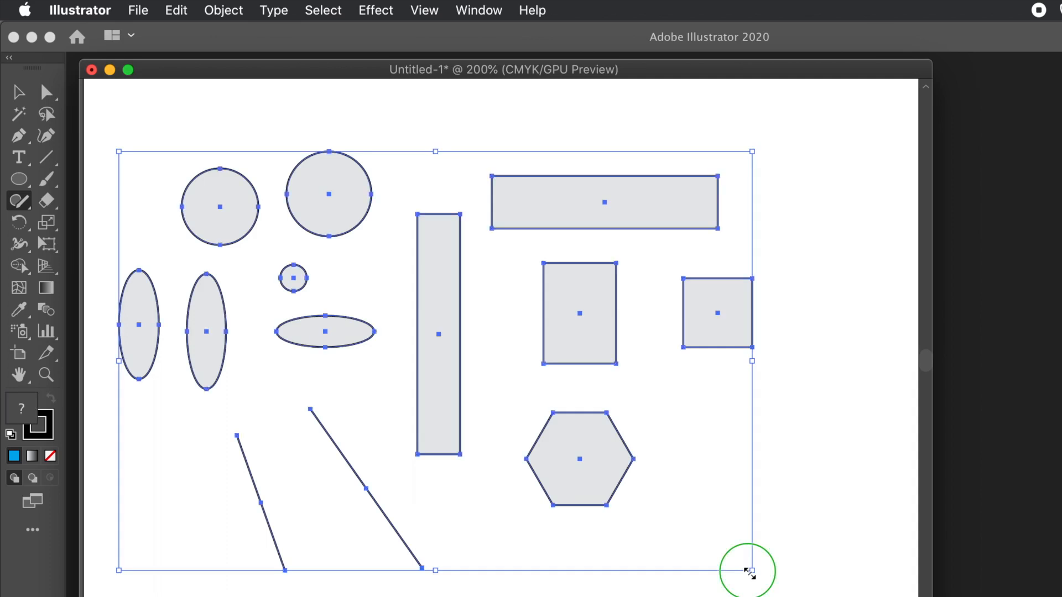
{"action": "key", "text": "Delete"}
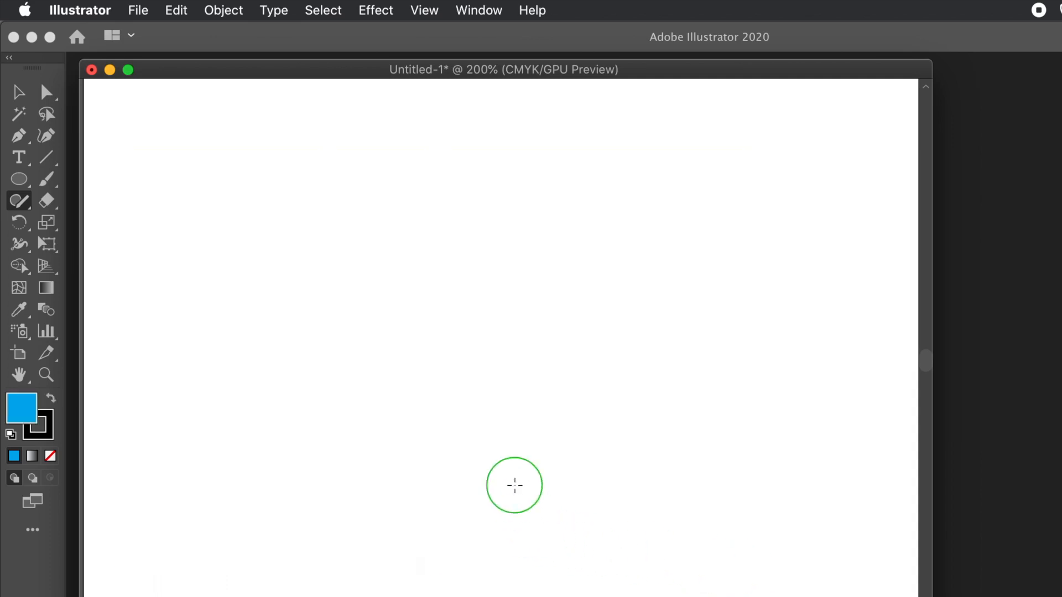
Step: Draw a large blue circle and a smaller ellipse overlapping its right side, and fill the ellipse with red
{"action": "left_click", "coordinate": [26, 179]}
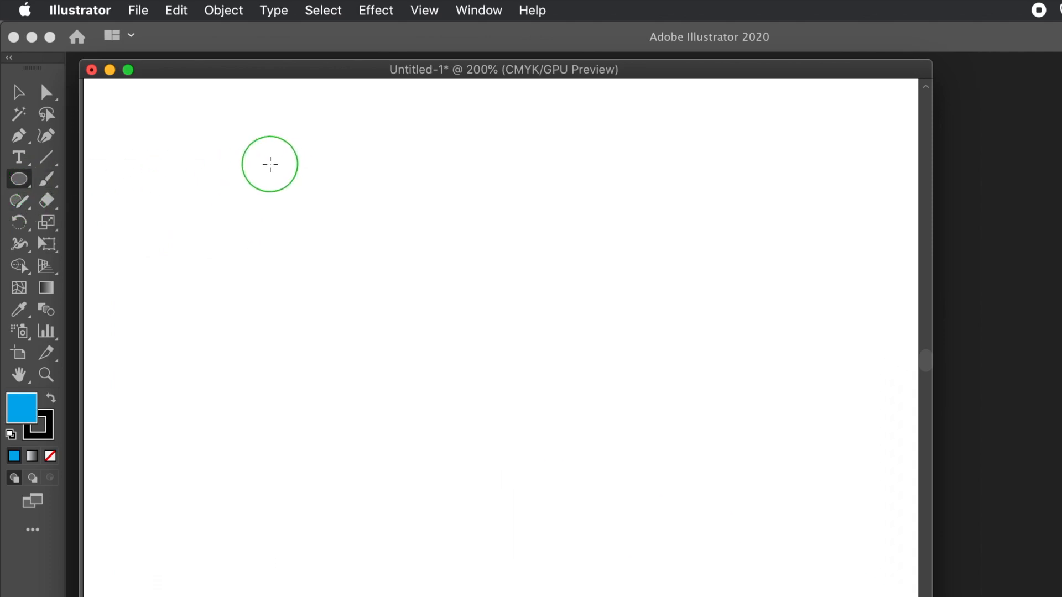
{"action": "left_click_drag", "start_coordinate": [164, 163], "coordinate": [502, 490]}
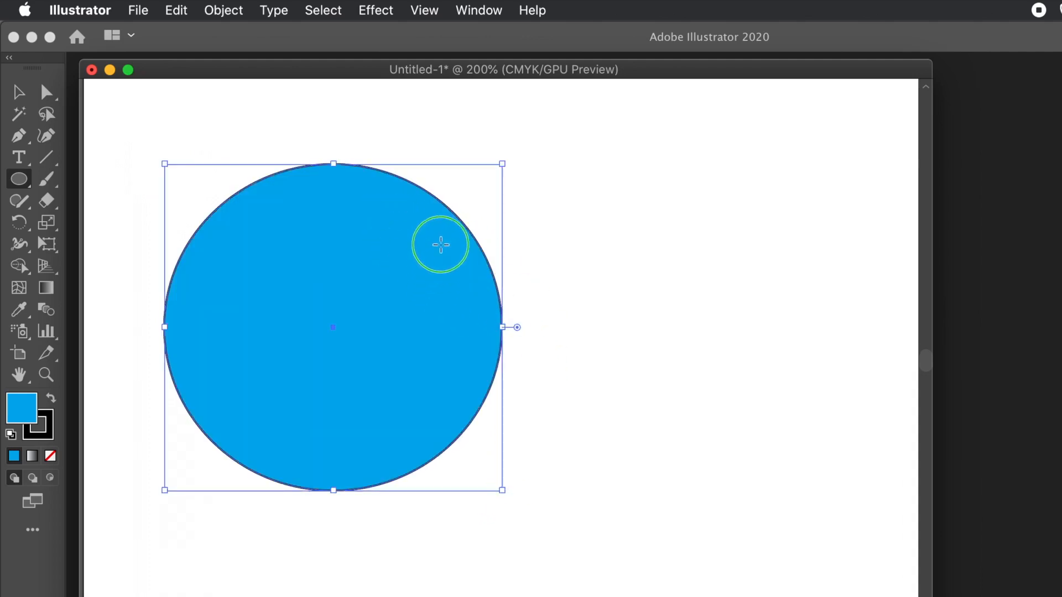
{"action": "left_click_drag", "start_coordinate": [367, 219], "coordinate": [641, 449]}
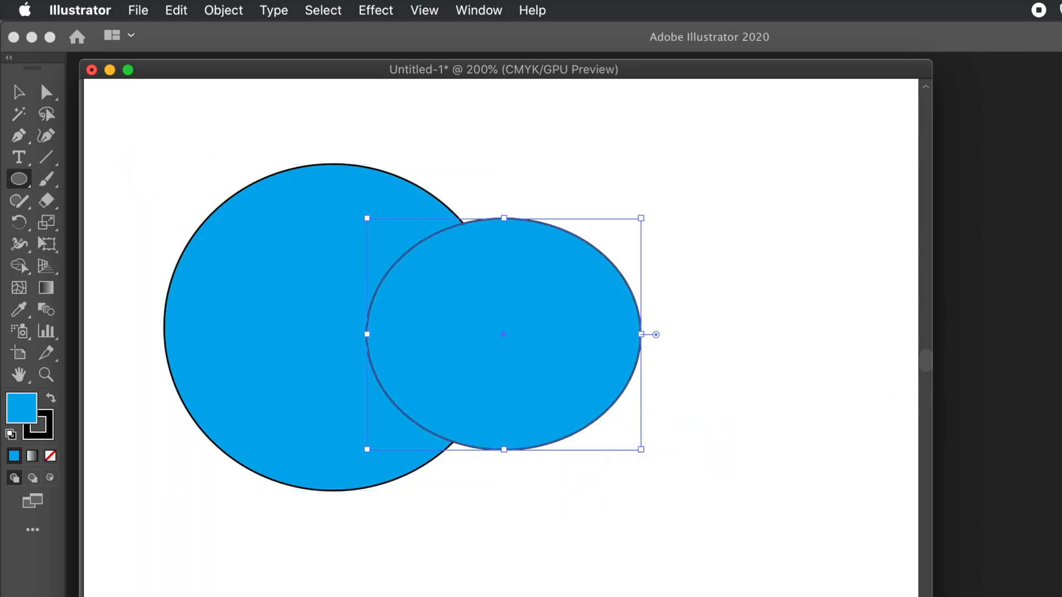
{"action": "left_click", "coordinate": [1059, 243]}
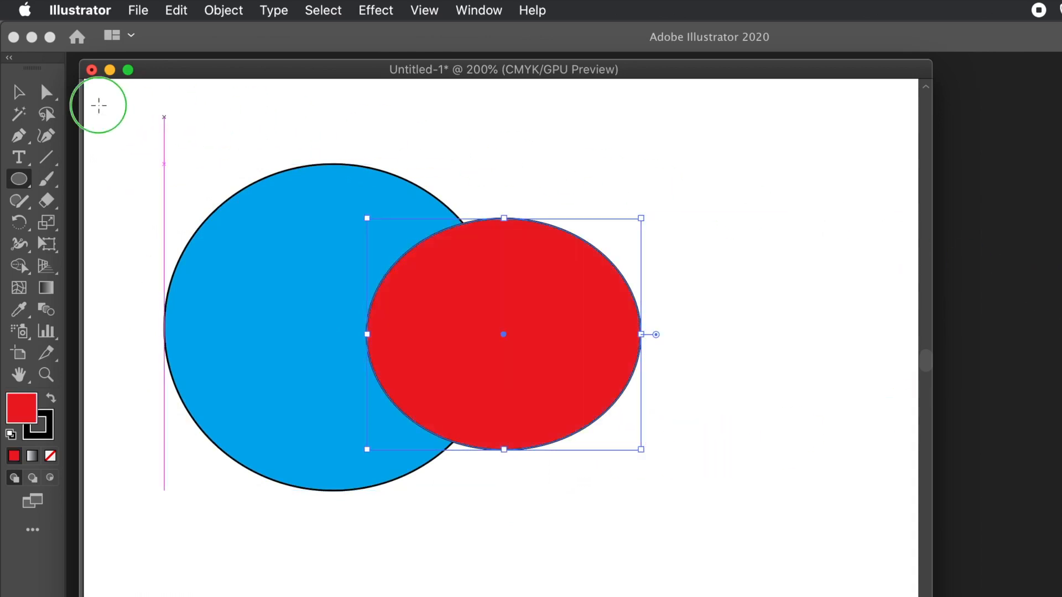
{"action": "left_click", "coordinate": [21, 97]}
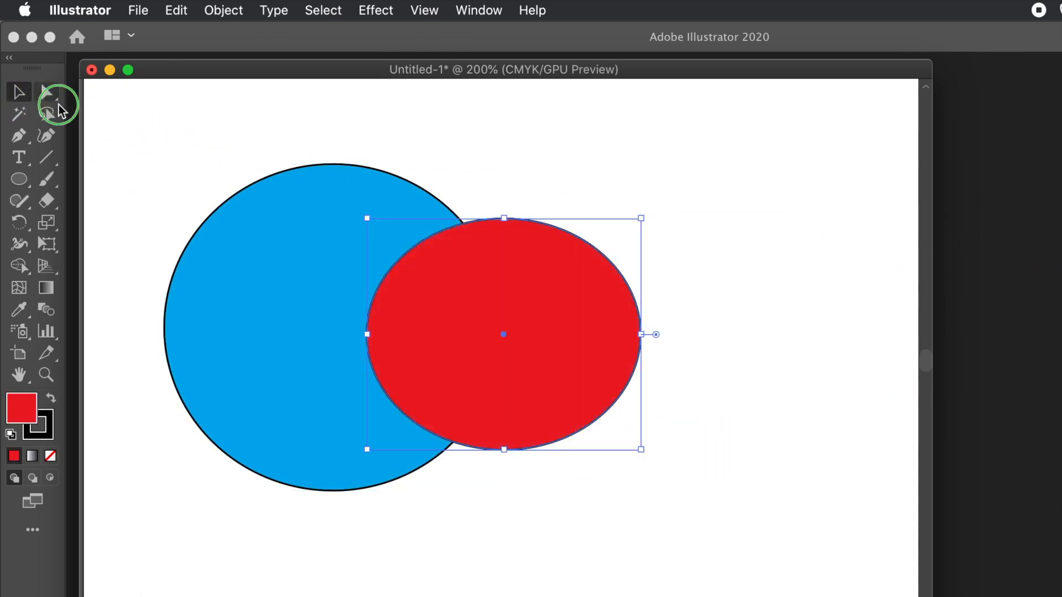
{"action": "left_click", "coordinate": [136, 128]}
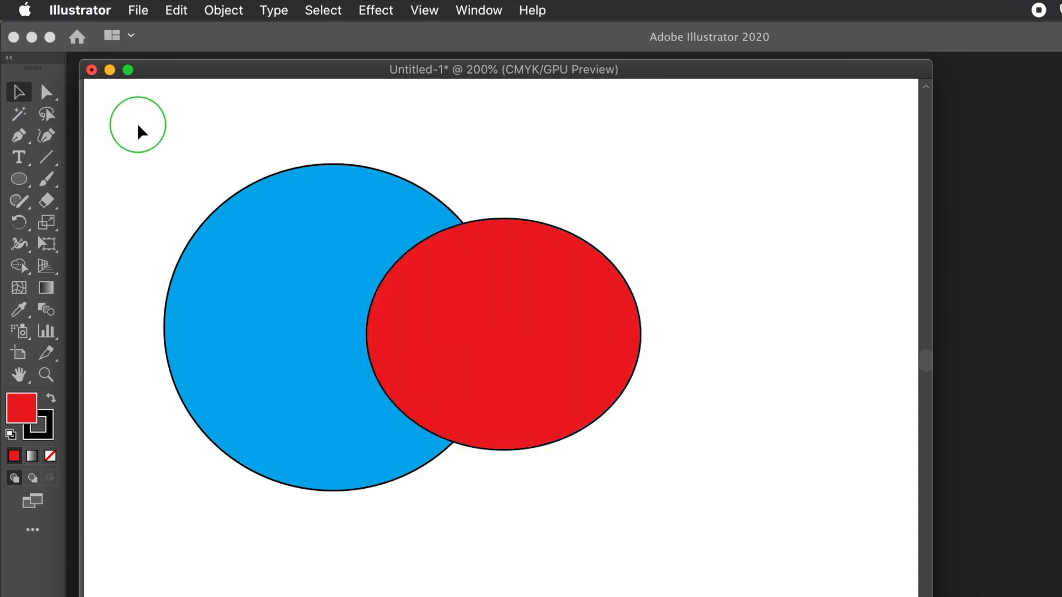
Step: Try scribbling out the part of the red ellipse outside the blue circle with the Shaper tool, and undo it
{"action": "left_click", "coordinate": [22, 206]}
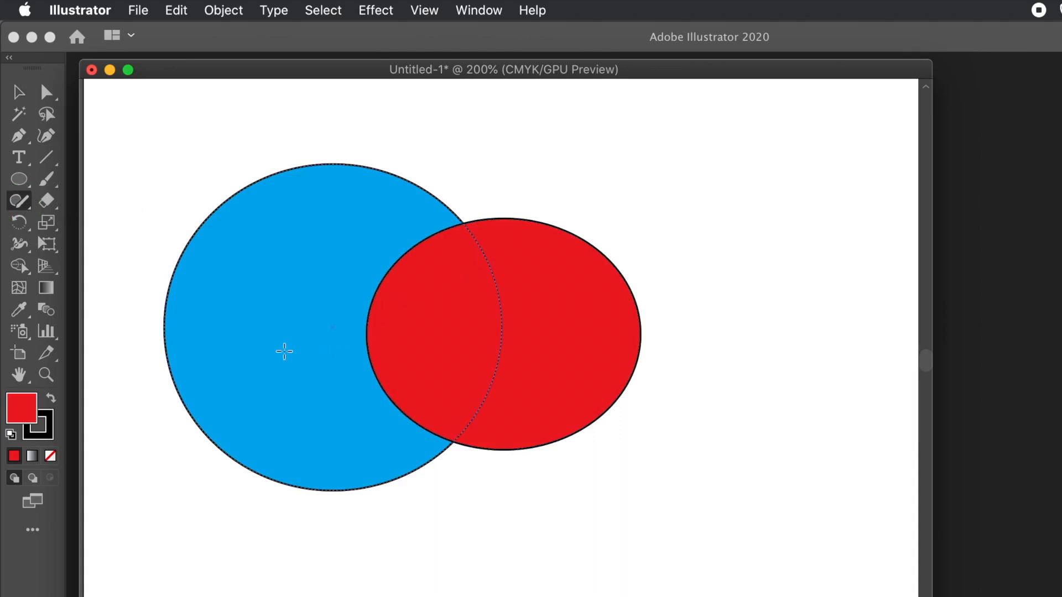
{"action": "right_click", "coordinate": [312, 330]}
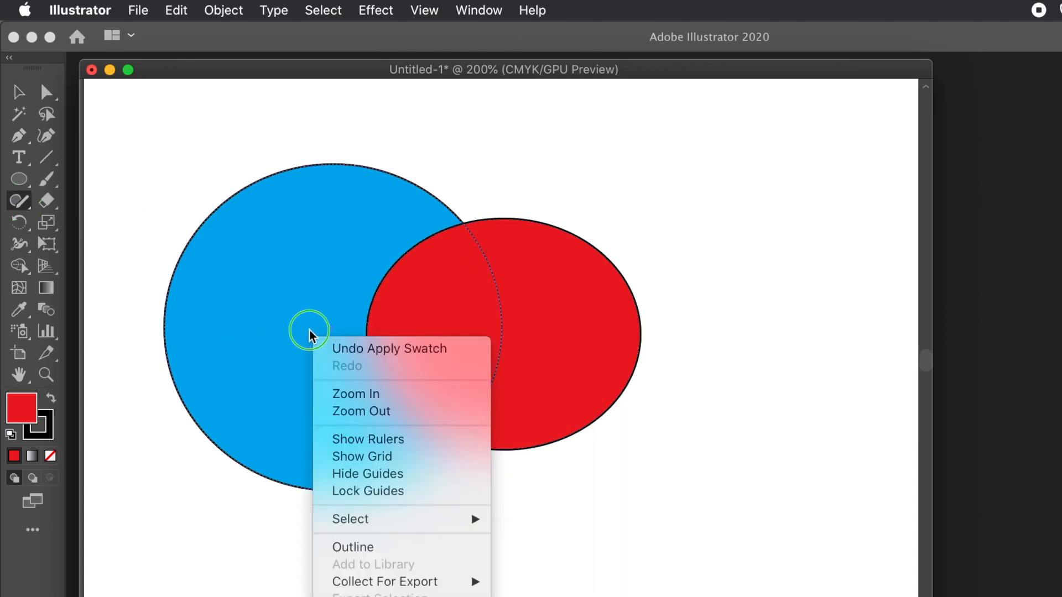
{"action": "left_click", "coordinate": [138, 237]}
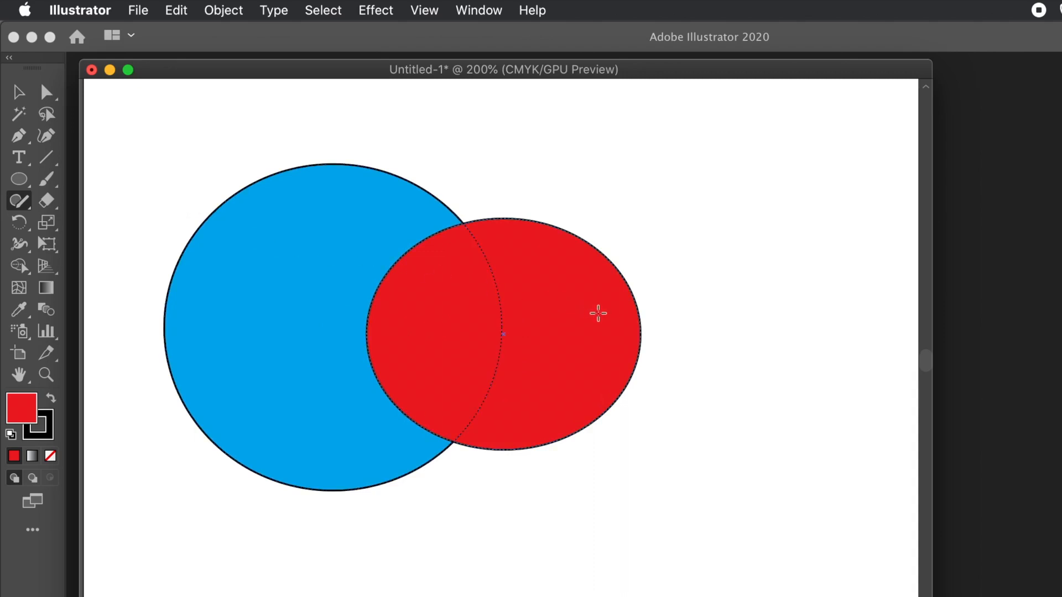
{"action": "mouse_move", "coordinate": [547, 289]}
{"action": "left_mouse_down"}
{"action": "mouse_move", "coordinate": [578, 343]}
{"action": "mouse_move", "coordinate": [562, 348]}
{"action": "mouse_move", "coordinate": [571, 386]}
{"action": "left_mouse_up"}
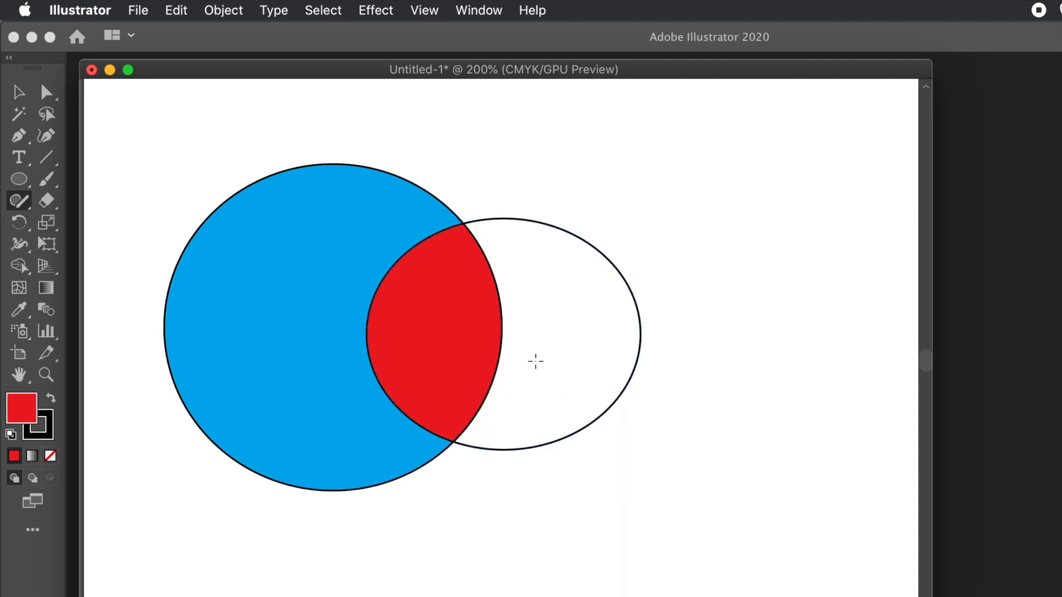
{"action": "key", "text": "super+z"}
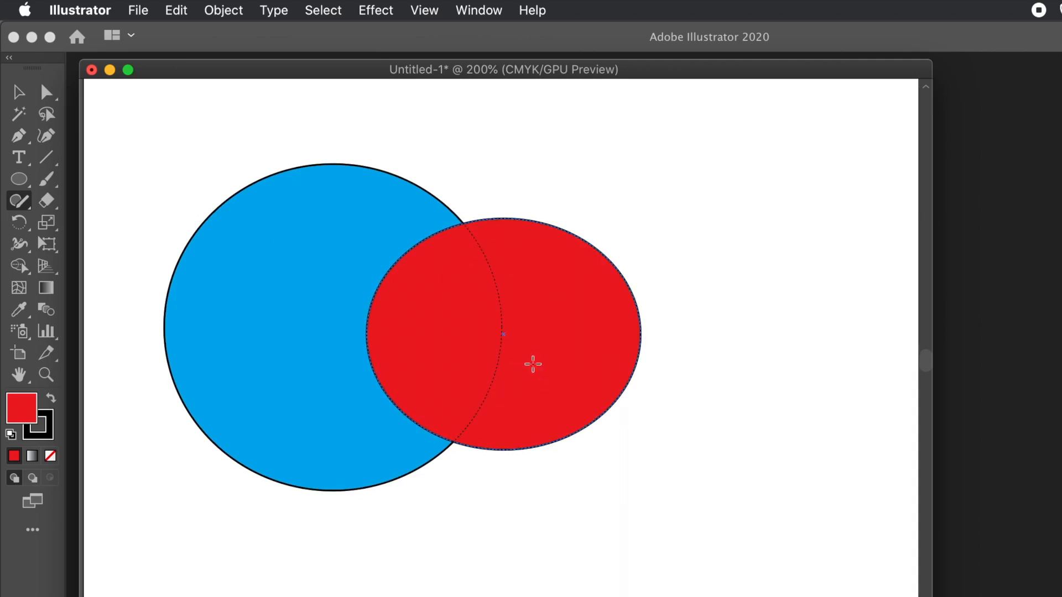
Step: Try scribbling out the overlap and the blue circle's visible area with the Shaper tool, undoing each result
{"action": "mouse_move", "coordinate": [444, 284]}
{"action": "left_mouse_down"}
{"action": "mouse_move", "coordinate": [433, 310]}
{"action": "mouse_move", "coordinate": [456, 360]}
{"action": "left_mouse_up"}
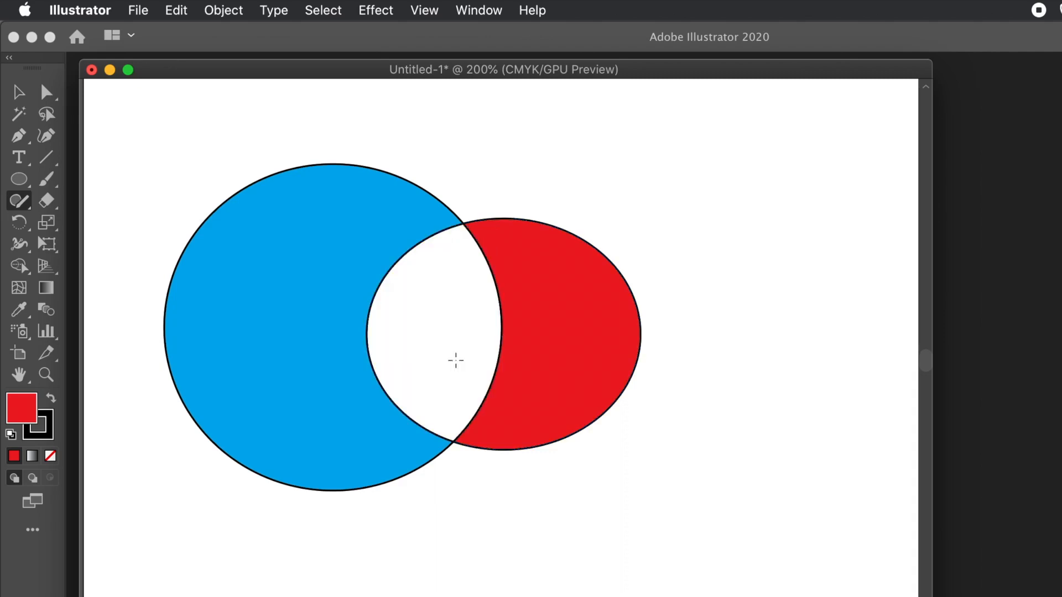
{"action": "key", "text": "super+z"}
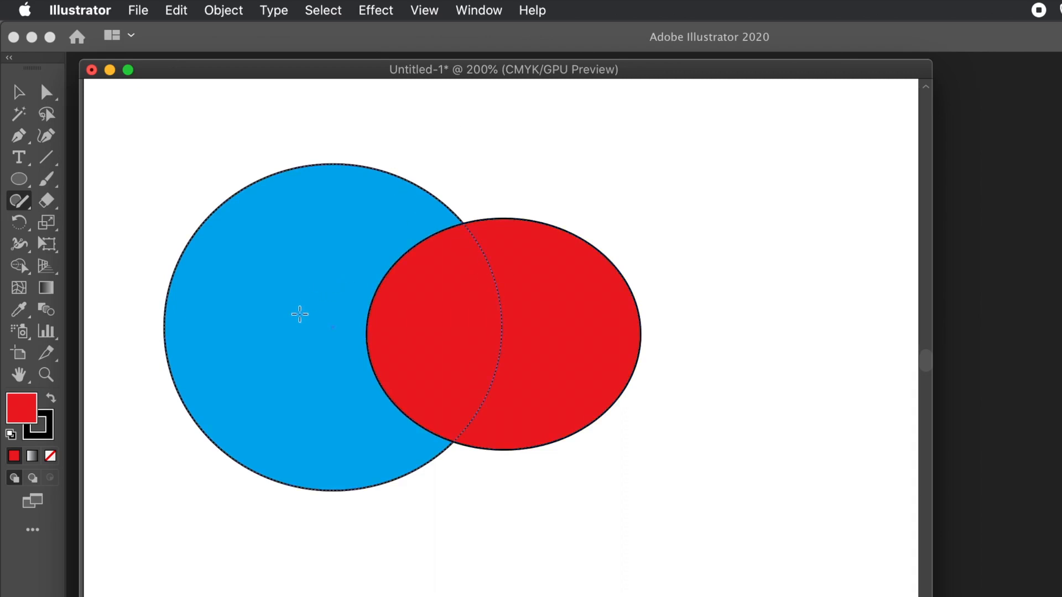
{"action": "mouse_move", "coordinate": [278, 292]}
{"action": "left_mouse_down"}
{"action": "mouse_move", "coordinate": [320, 313]}
{"action": "mouse_move", "coordinate": [281, 305]}
{"action": "mouse_move", "coordinate": [307, 342]}
{"action": "mouse_move", "coordinate": [281, 356]}
{"action": "left_mouse_up"}
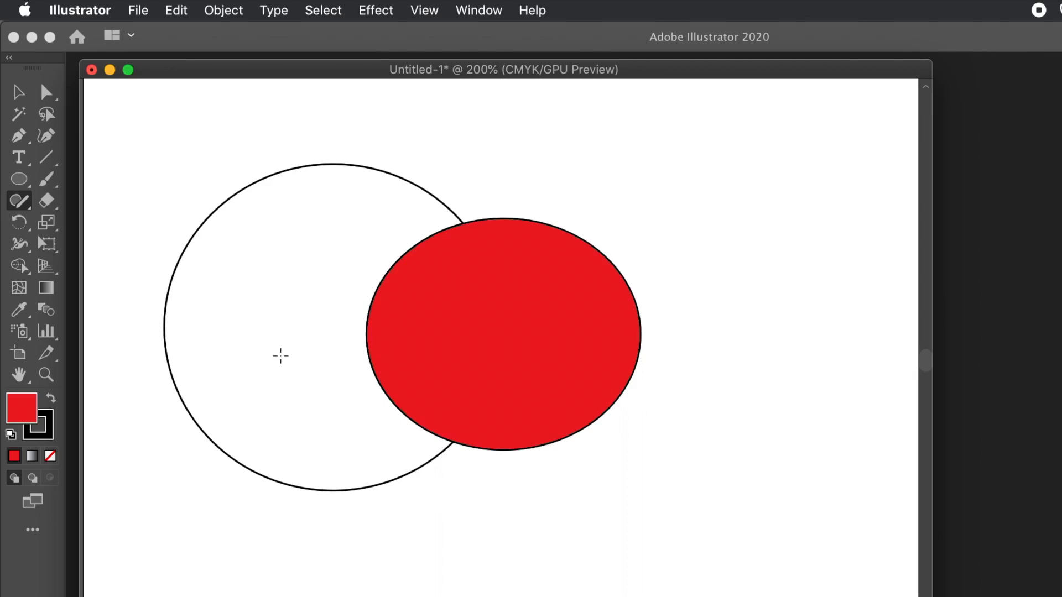
{"action": "key", "text": "super+z"}
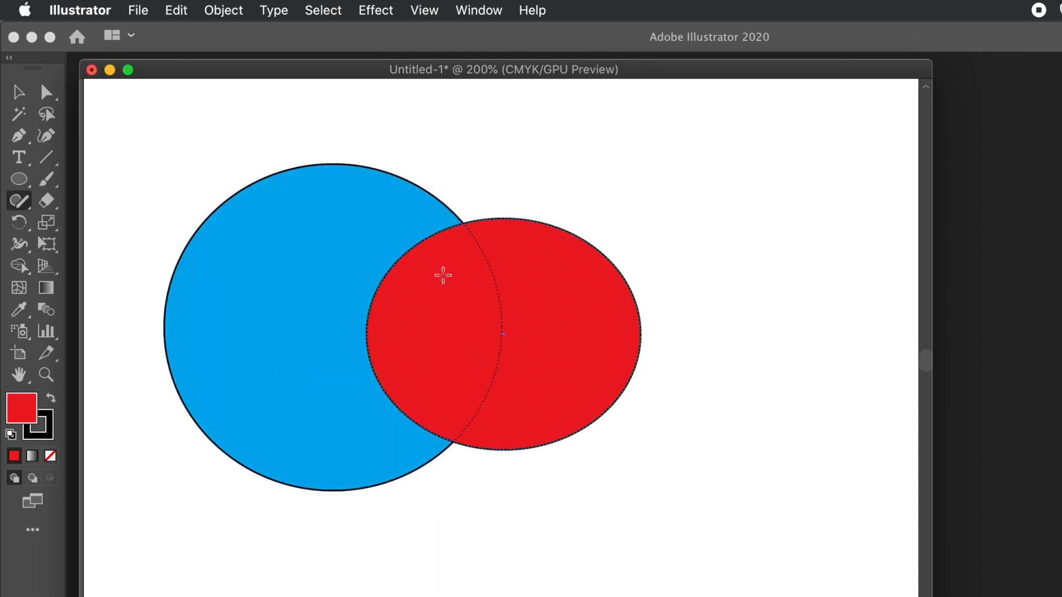
Step: Try merging the shapes by scribbling from the blue circle across to the red ellipse, and undo the merge
{"action": "mouse_move", "coordinate": [281, 321]}
{"action": "left_mouse_down"}
{"action": "mouse_move", "coordinate": [315, 351]}
{"action": "mouse_move", "coordinate": [319, 336]}
{"action": "mouse_move", "coordinate": [380, 352]}
{"action": "mouse_move", "coordinate": [368, 329]}
{"action": "mouse_move", "coordinate": [412, 350]}
{"action": "mouse_move", "coordinate": [413, 331]}
{"action": "mouse_move", "coordinate": [444, 350]}
{"action": "mouse_move", "coordinate": [470, 339]}
{"action": "mouse_move", "coordinate": [511, 347]}
{"action": "mouse_move", "coordinate": [506, 328]}
{"action": "mouse_move", "coordinate": [559, 356]}
{"action": "mouse_move", "coordinate": [564, 347]}
{"action": "mouse_move", "coordinate": [591, 357]}
{"action": "left_mouse_up"}
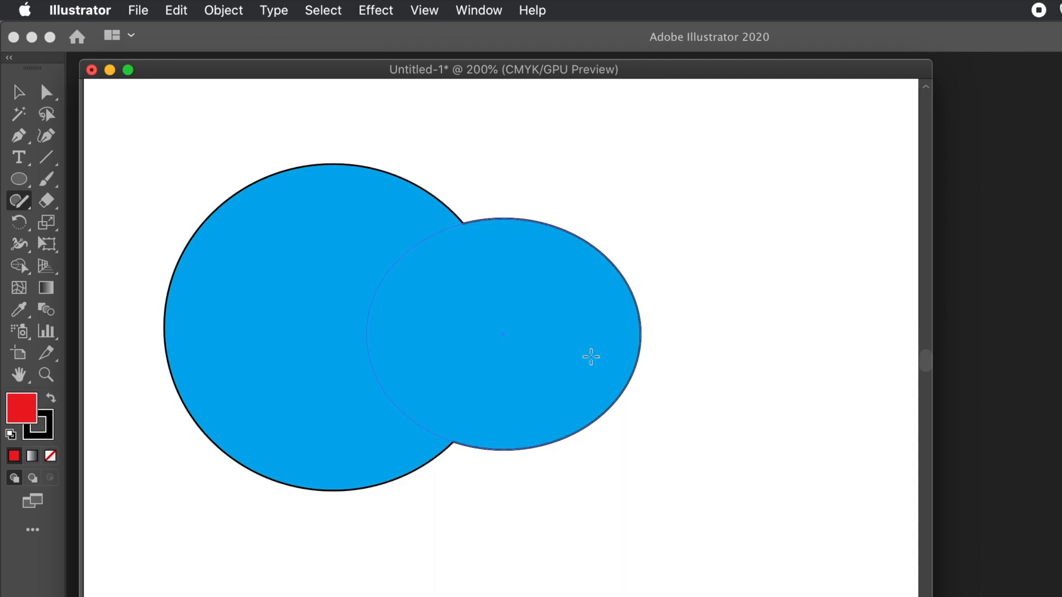
{"action": "key", "text": "super+z"}
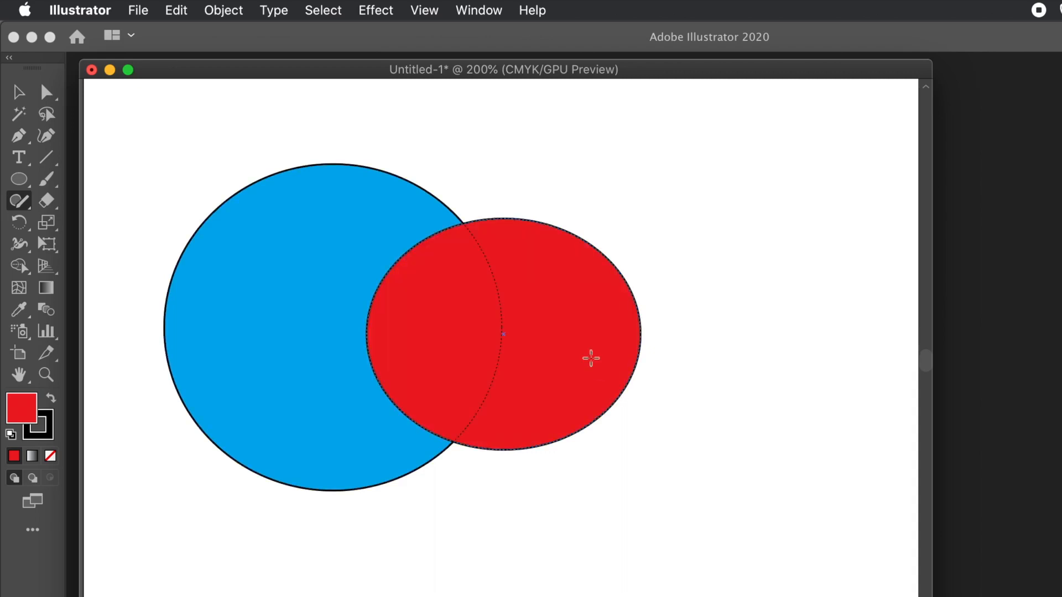
Step: Merge both shapes in red by scribbling from the red ellipse into the blue circle with the Shaper tool
{"action": "mouse_move", "coordinate": [572, 331]}
{"action": "left_mouse_down"}
{"action": "mouse_move", "coordinate": [503, 316]}
{"action": "mouse_move", "coordinate": [504, 344]}
{"action": "mouse_move", "coordinate": [453, 317]}
{"action": "mouse_move", "coordinate": [441, 343]}
{"action": "mouse_move", "coordinate": [400, 319]}
{"action": "mouse_move", "coordinate": [356, 332]}
{"action": "mouse_move", "coordinate": [321, 318]}
{"action": "mouse_move", "coordinate": [332, 343]}
{"action": "mouse_move", "coordinate": [311, 340]}
{"action": "mouse_move", "coordinate": [297, 359]}
{"action": "left_mouse_up"}
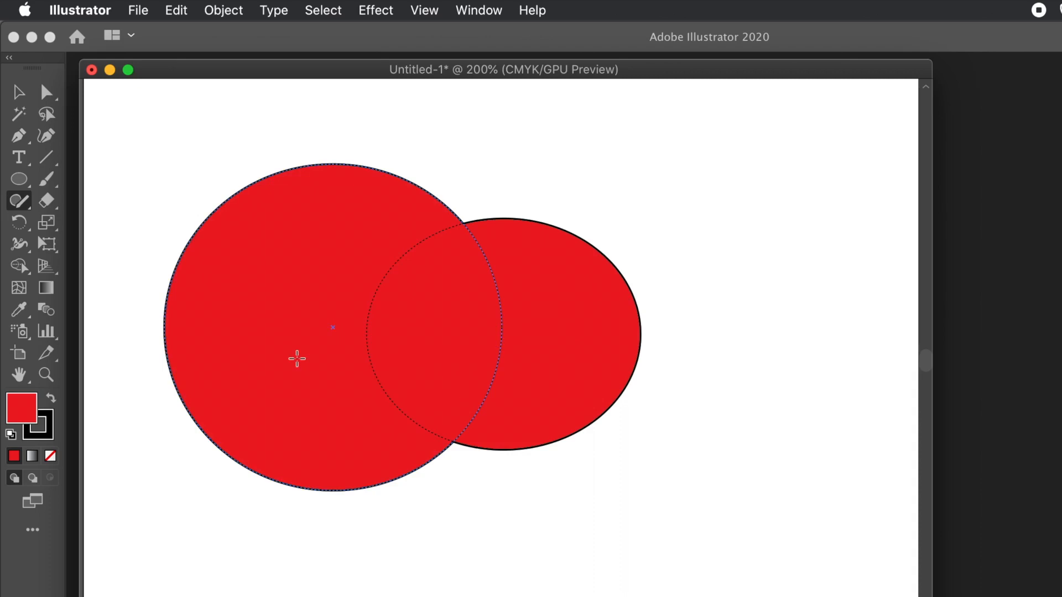
{"action": "left_click", "coordinate": [121, 196]}
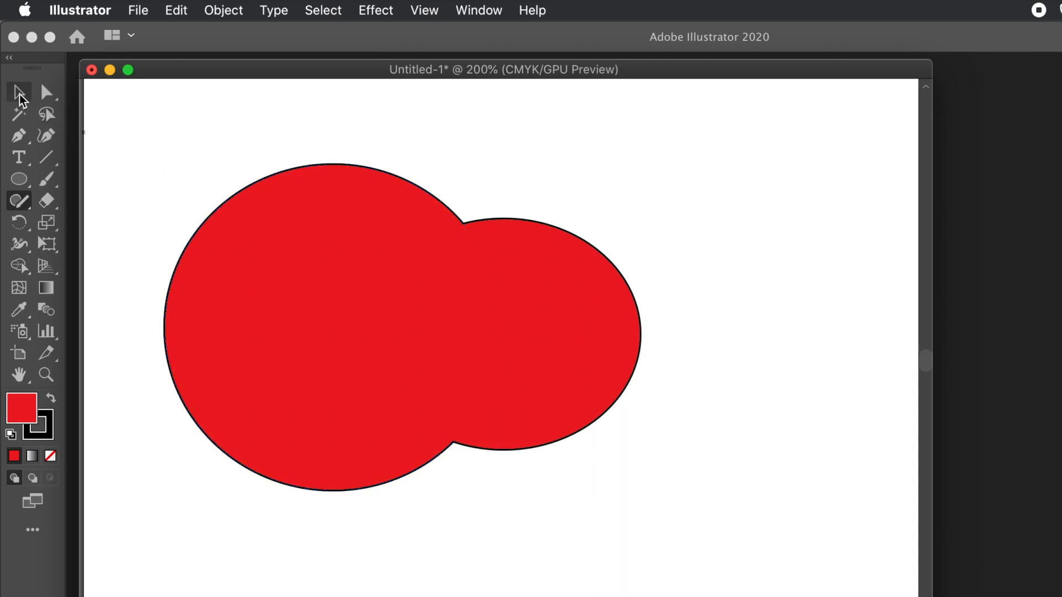
Step: Select the merged red shape and expand it
{"action": "left_click", "coordinate": [353, 298]}
{"action": "left_click", "coordinate": [20, 94]}
{"action": "left_click", "coordinate": [379, 308]}
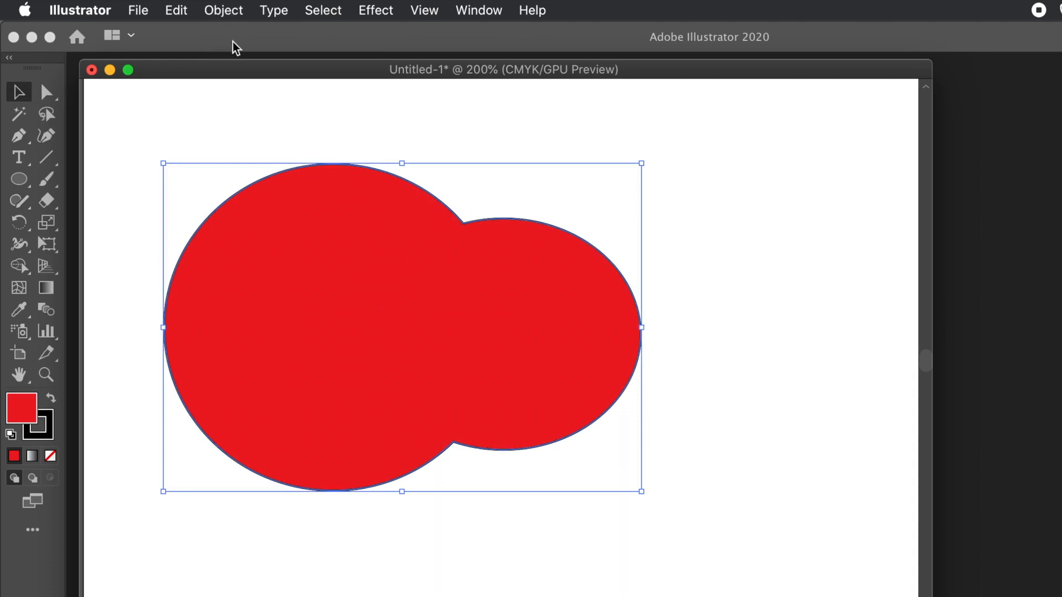
{"action": "left_click", "coordinate": [224, 11]}
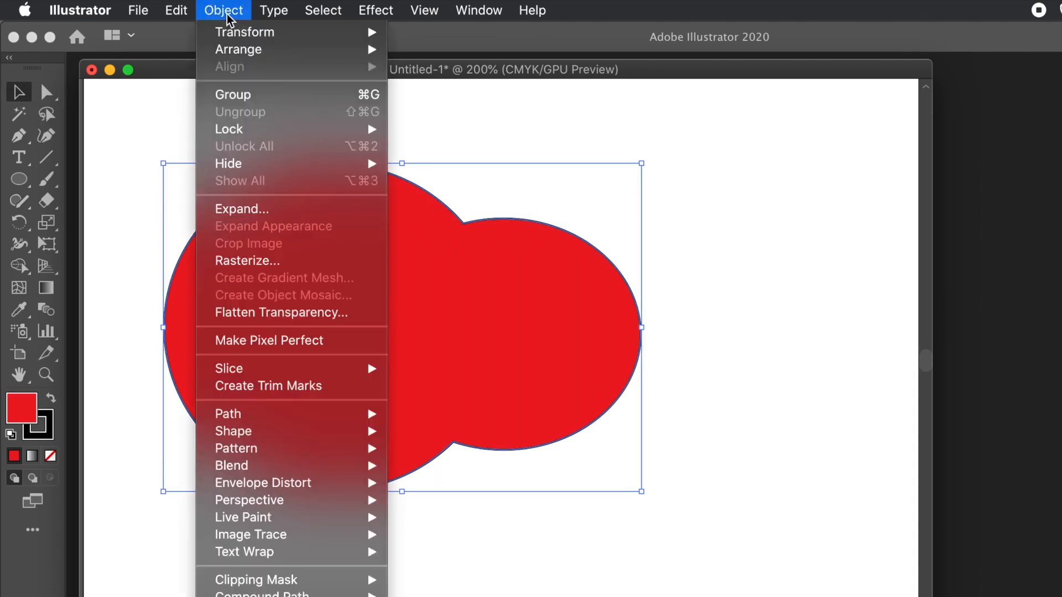
{"action": "left_click", "coordinate": [249, 210]}
{"action": "left_click", "coordinate": [776, 510]}
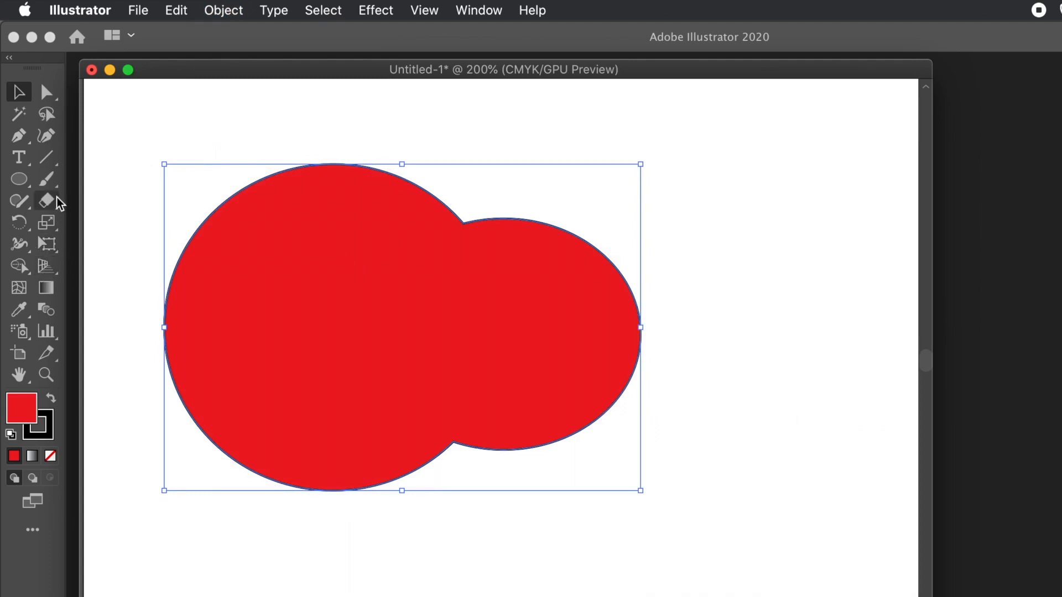
Step: Delete the expanded red shape from the artboard
{"action": "left_click", "coordinate": [21, 206]}
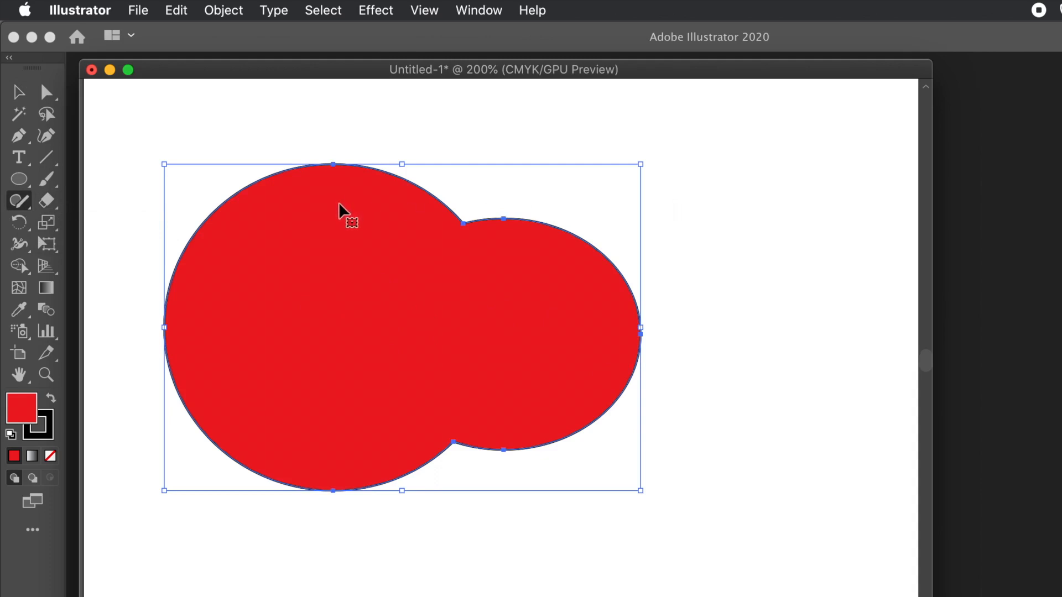
{"action": "key", "text": "Delete"}
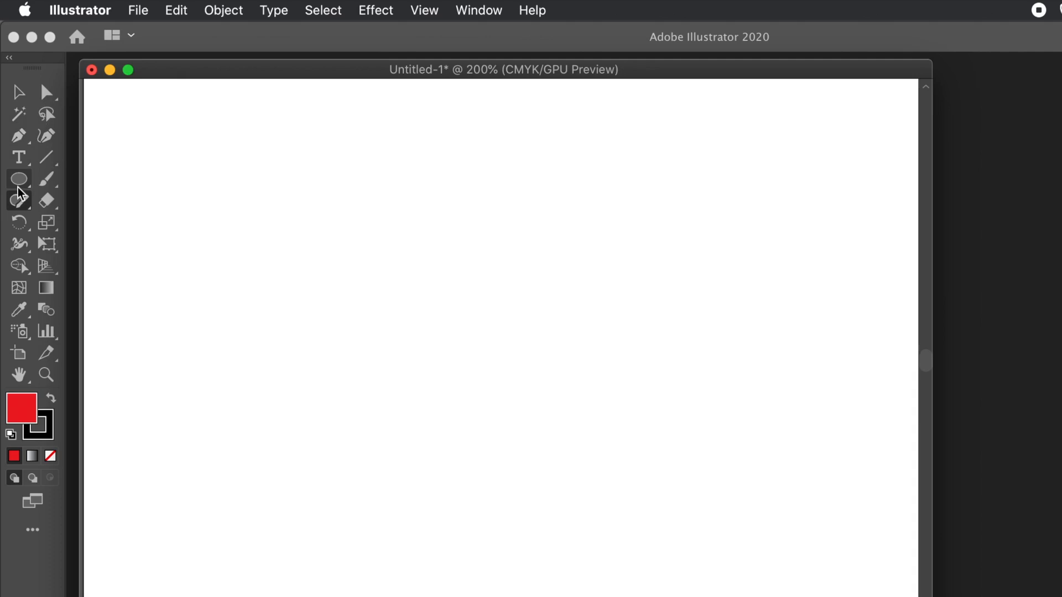
Step: Draw a red circle in the left part of the artboard and a horizontal red rectangle overlapping its right side
{"action": "left_click_drag", "start_coordinate": [189, 202], "coordinate": [445, 467]}
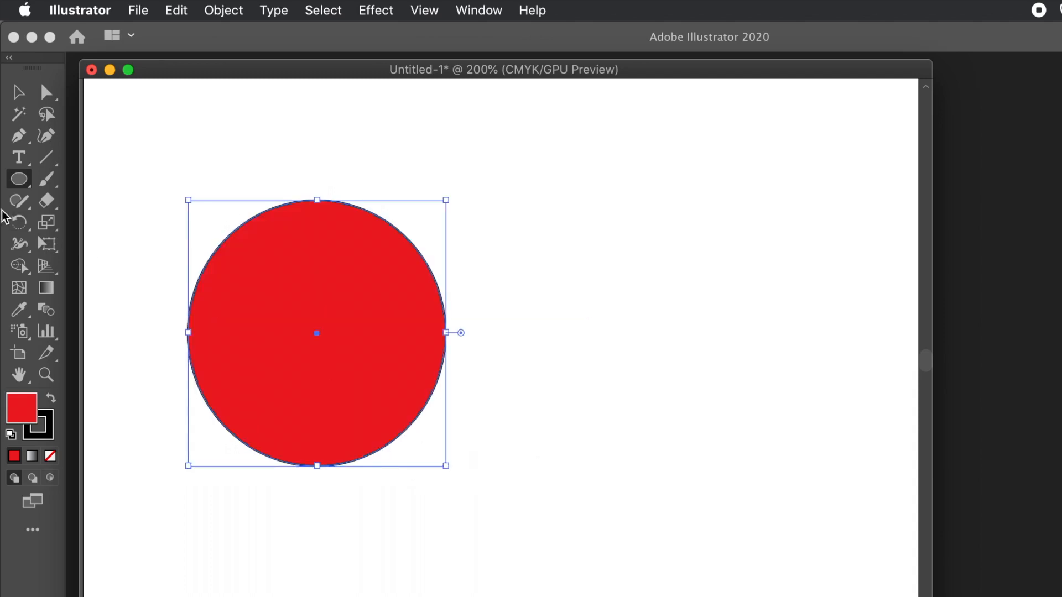
{"action": "left_click", "coordinate": [21, 177]}
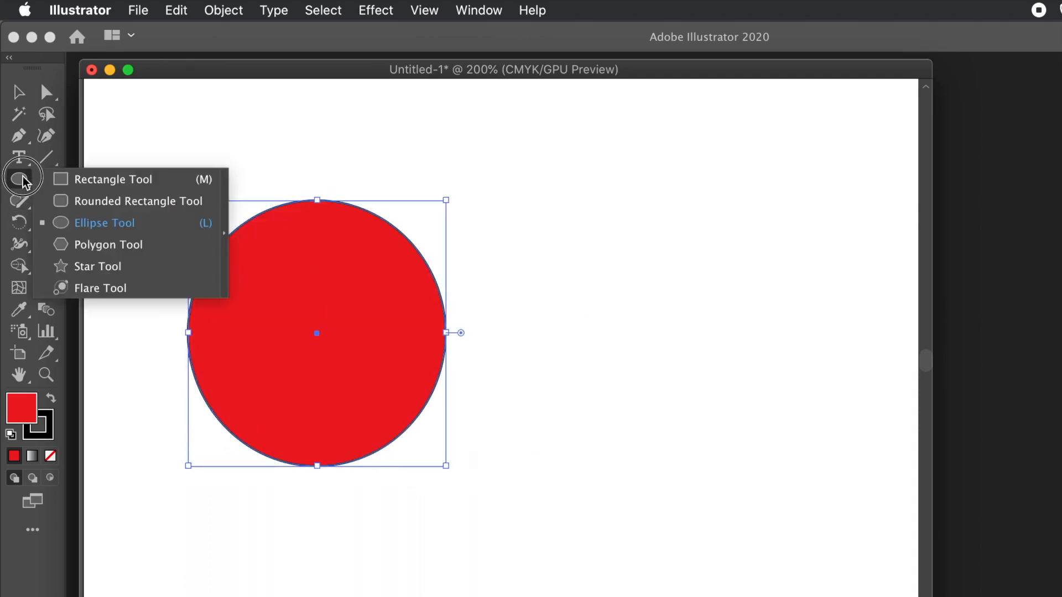
{"action": "left_click", "coordinate": [98, 181]}
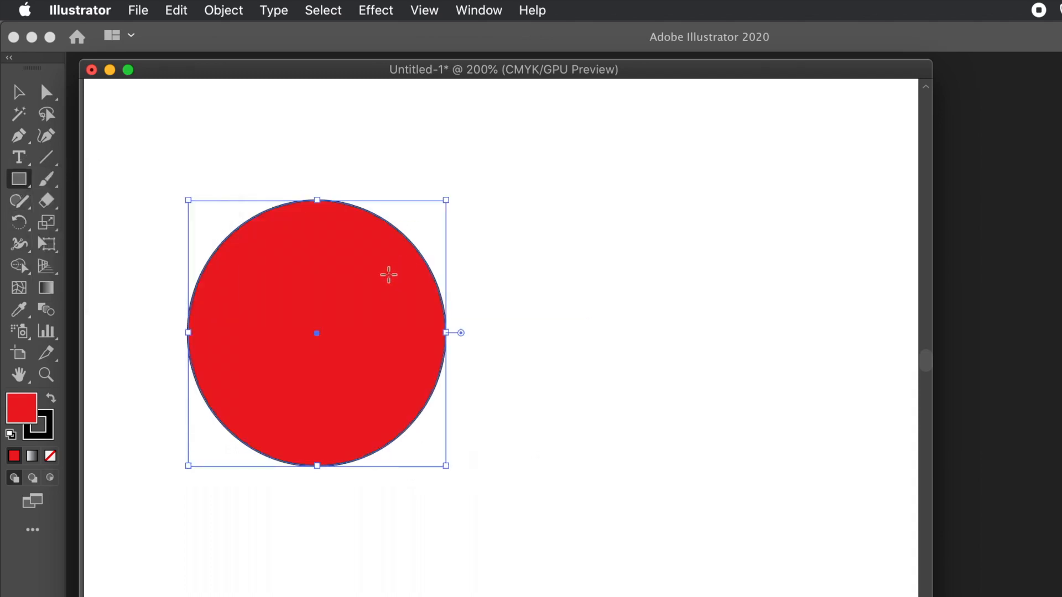
{"action": "left_click", "coordinate": [367, 309]}
{"action": "left_click_drag", "start_coordinate": [367, 309], "coordinate": [619, 381]}
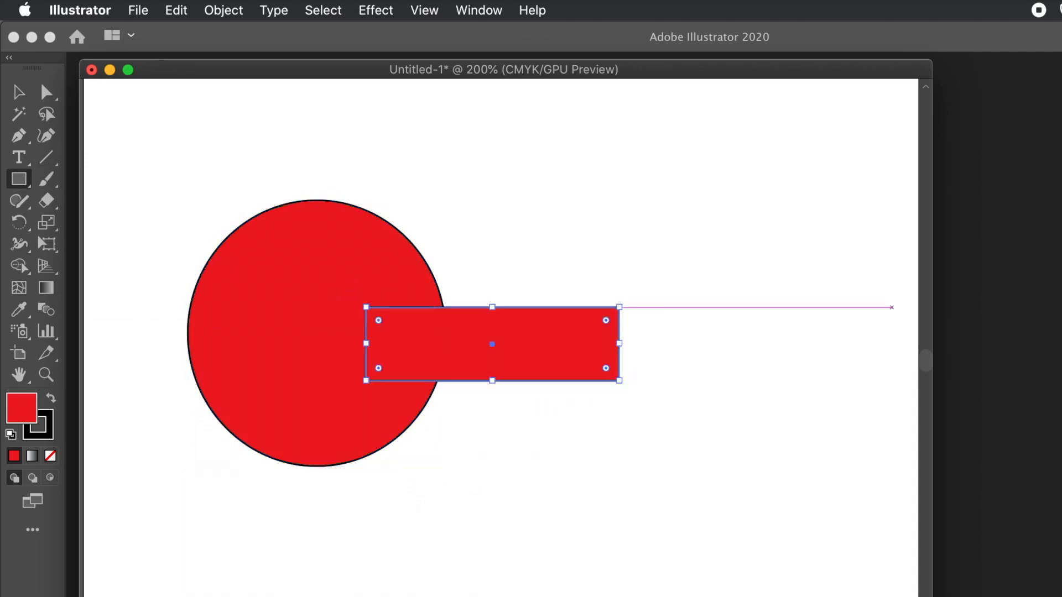
Step: Draw a long thin red rectangle starting inside the wider rectangle and extending past its right edge, and deselect it
{"action": "left_click", "coordinate": [619, 343]}
{"action": "left_click_drag", "start_coordinate": [618, 343], "coordinate": [768, 352]}
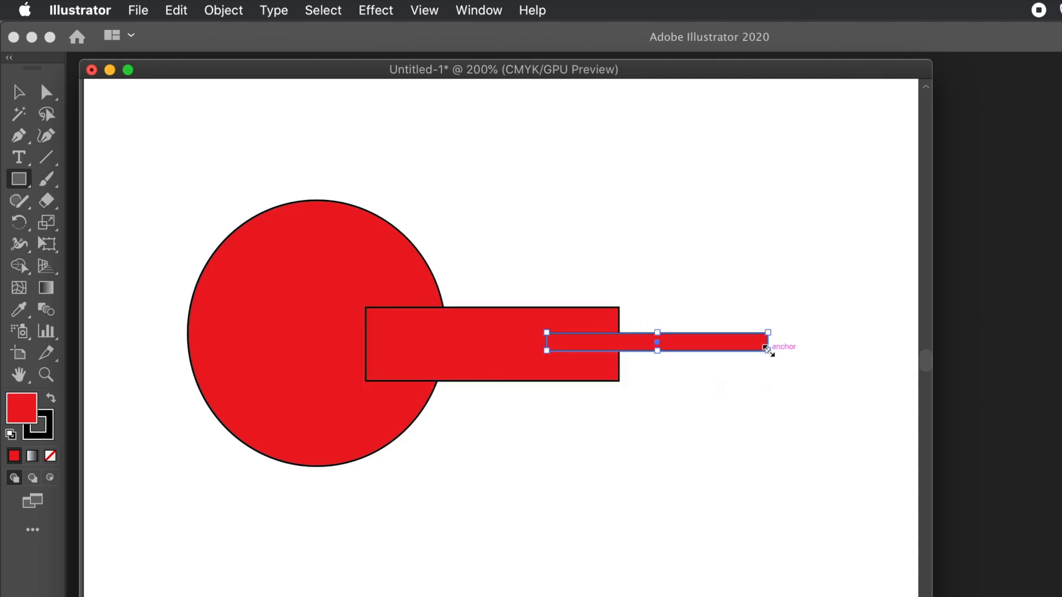
{"action": "left_click", "coordinate": [18, 92]}
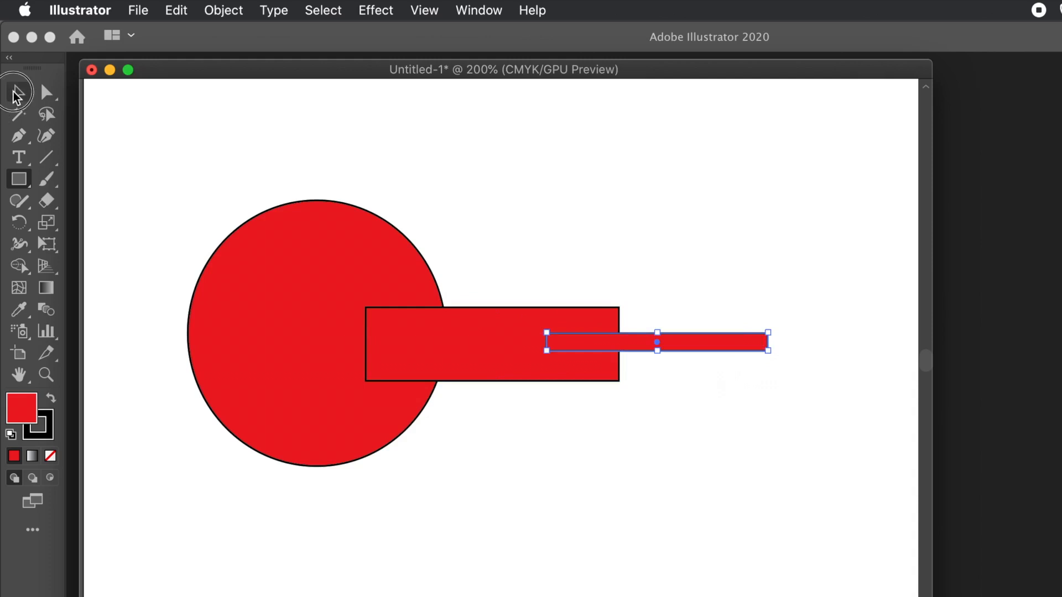
{"action": "left_click", "coordinate": [221, 136]}
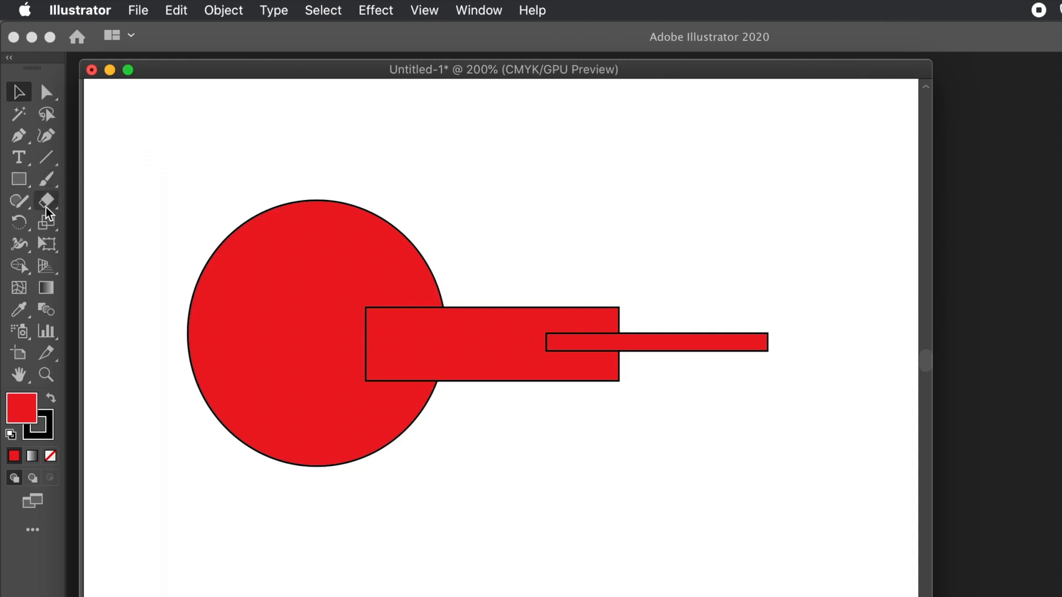
Step: Punch out the circle–rectangle overlap and the overlap of the two rectangles by scribbling inside each area with the Shaper tool
{"action": "left_click", "coordinate": [17, 203]}
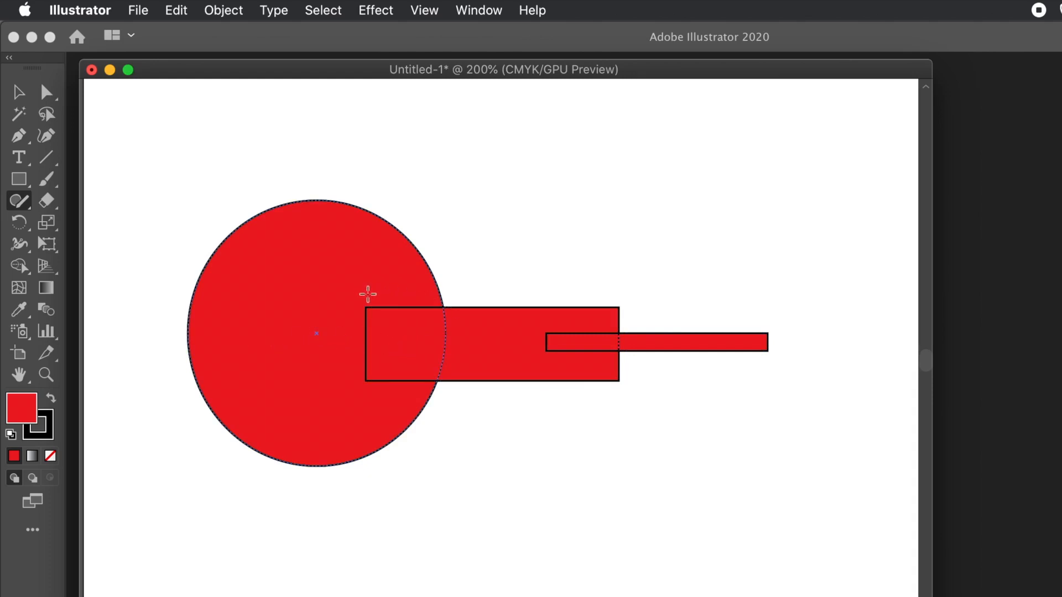
{"action": "mouse_move", "coordinate": [400, 329]}
{"action": "left_mouse_down"}
{"action": "mouse_move", "coordinate": [419, 340]}
{"action": "mouse_move", "coordinate": [393, 329]}
{"action": "mouse_move", "coordinate": [380, 347]}
{"action": "left_mouse_up"}
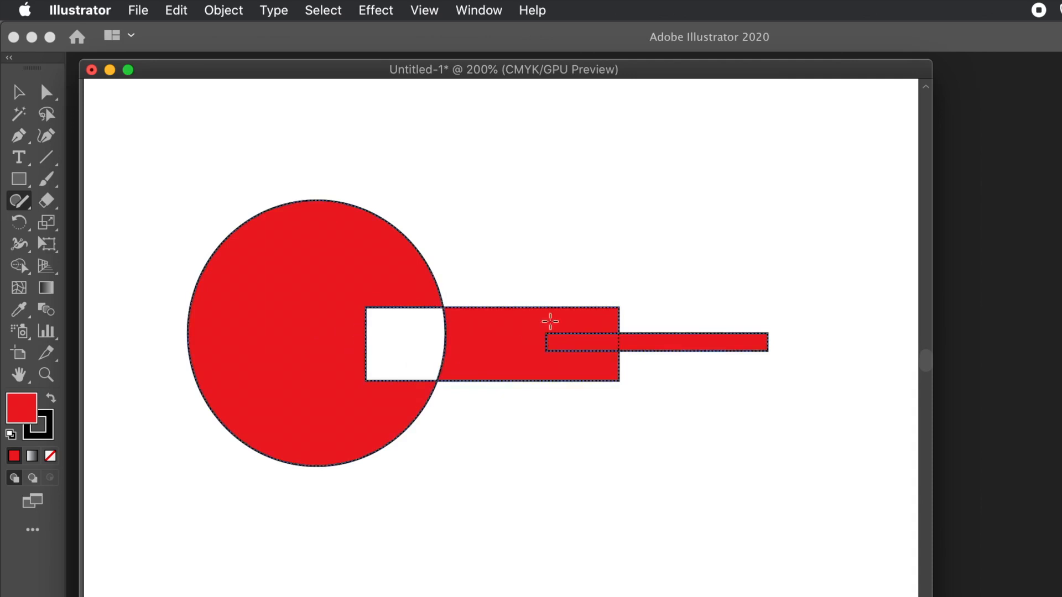
{"action": "key", "text": "super+a"}
{"action": "left_click_drag", "start_coordinate": [583, 341], "coordinate": [564, 346]}
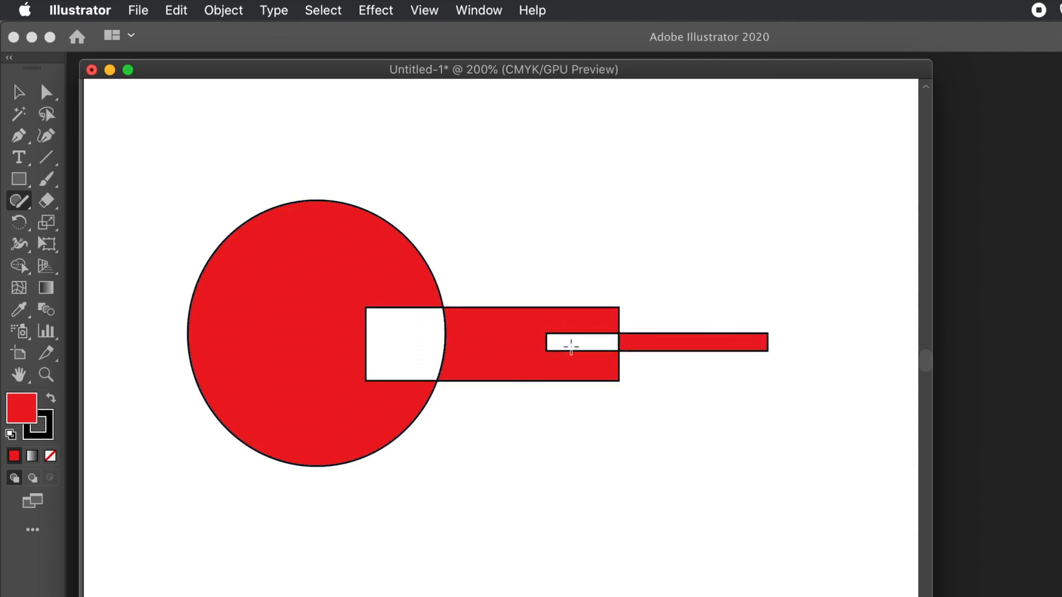
{"action": "key", "text": "super+a"}
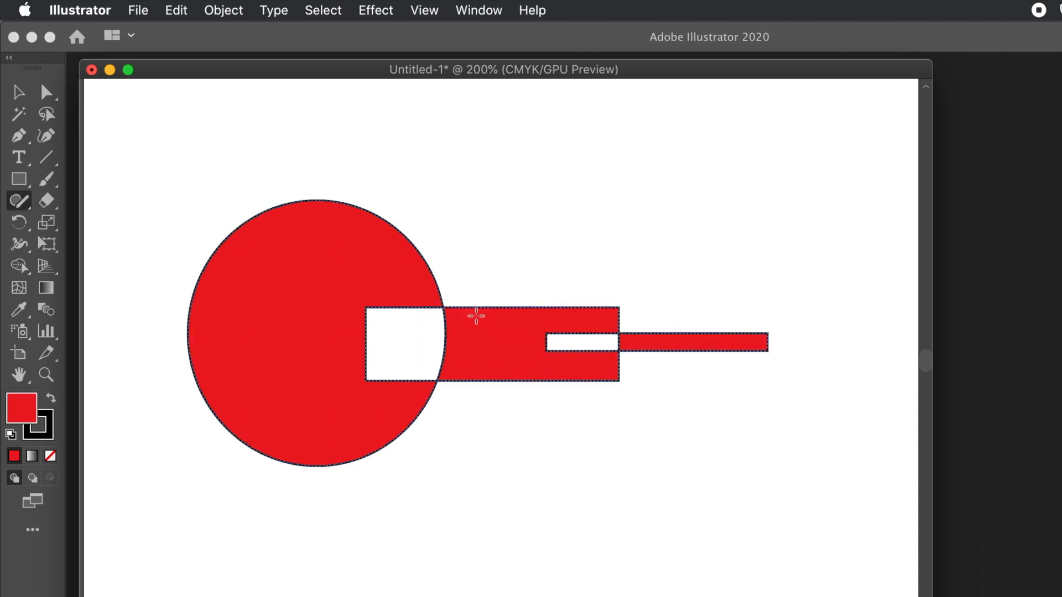
Step: Scribble away the fills of the circle and the thin rectangle's protruding part, and remove that part's outline with the Shaper tool
{"action": "left_click_drag", "start_coordinate": [691, 339], "coordinate": [671, 340]}
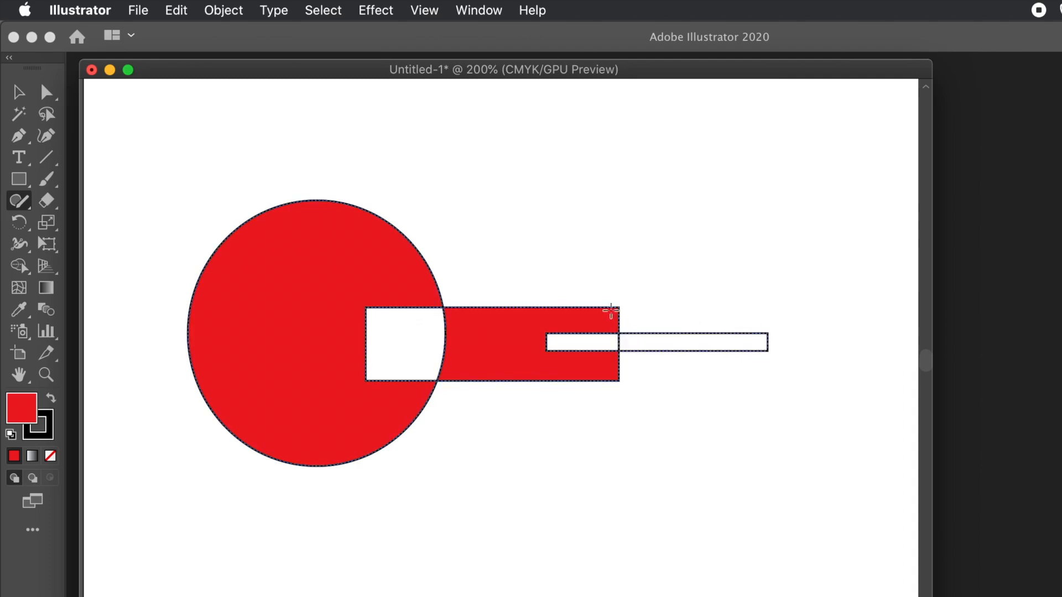
{"action": "key", "text": "super+a"}
{"action": "mouse_move", "coordinate": [309, 266]}
{"action": "left_mouse_down"}
{"action": "mouse_move", "coordinate": [319, 282]}
{"action": "mouse_move", "coordinate": [302, 302]}
{"action": "mouse_move", "coordinate": [326, 343]}
{"action": "left_mouse_up"}
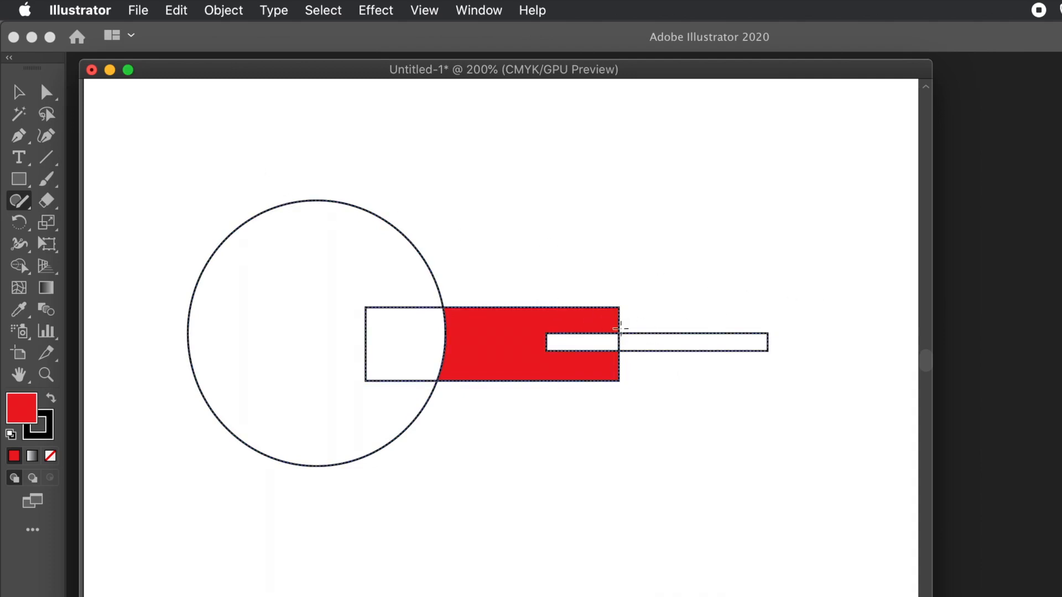
{"action": "left_click_drag", "start_coordinate": [622, 338], "coordinate": [606, 341]}
{"action": "mouse_move", "coordinate": [665, 319]}
{"action": "left_mouse_down"}
{"action": "mouse_move", "coordinate": [684, 332]}
{"action": "mouse_move", "coordinate": [666, 334]}
{"action": "mouse_move", "coordinate": [683, 350]}
{"action": "mouse_move", "coordinate": [656, 338]}
{"action": "mouse_move", "coordinate": [670, 362]}
{"action": "left_mouse_up"}
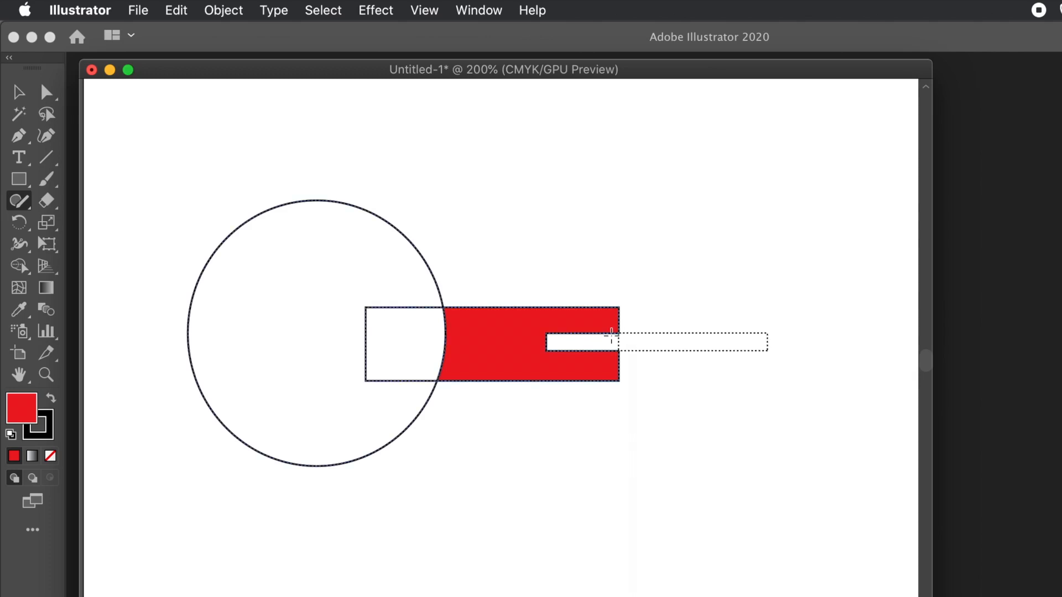
Step: Duplicate the thin rectangle inside the Shaper Group, placing one copy above and one below it, and leave the group's editing mode
{"action": "left_click", "coordinate": [610, 338]}
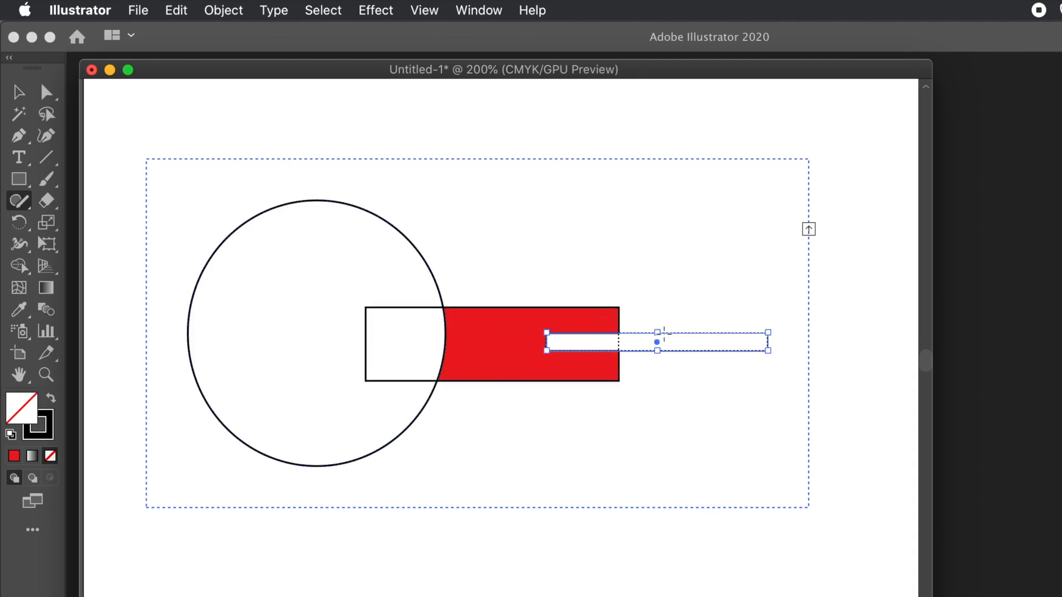
{"action": "left_click_drag", "start_coordinate": [656, 341], "coordinate": [652, 319]}
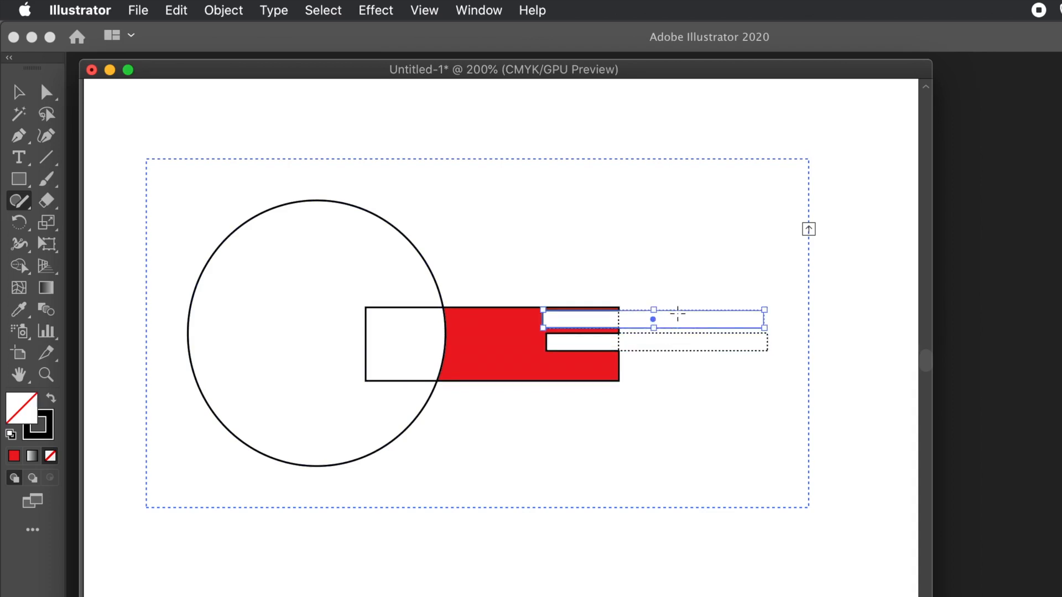
{"action": "left_click_drag", "start_coordinate": [652, 320], "coordinate": [620, 365]}
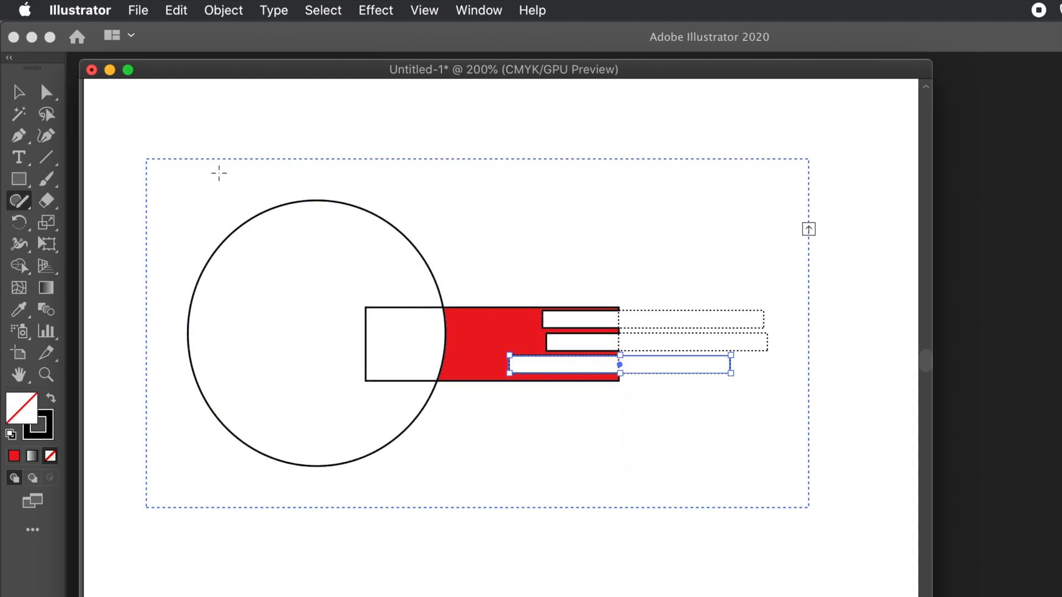
{"action": "left_click", "coordinate": [808, 229]}
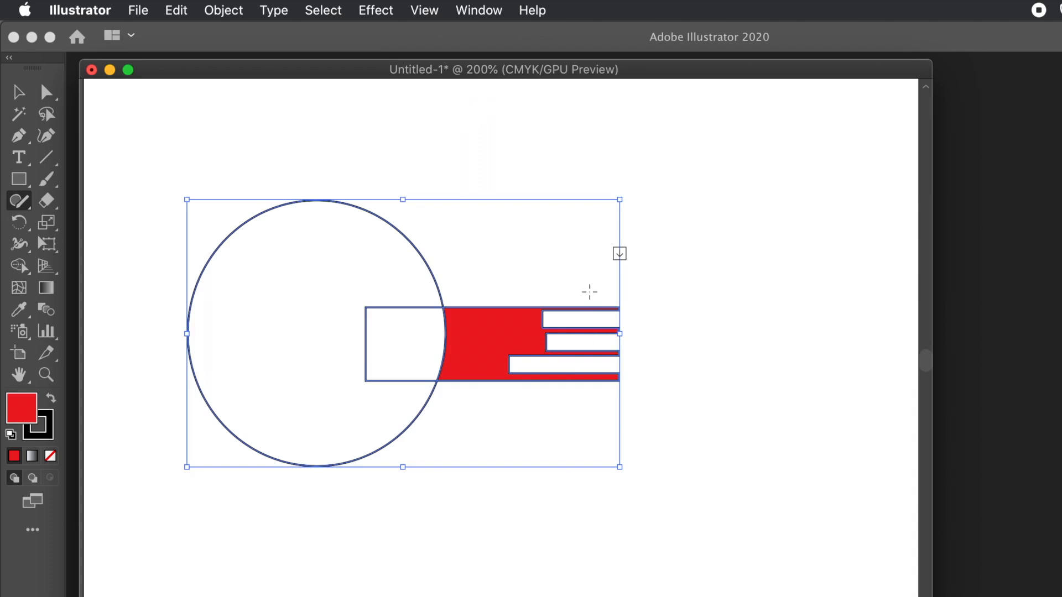
Step: Re-enter the Shaper Group, move the upper thin rectangle left to align with the lowest one, and stretch it to the right
{"action": "left_click", "coordinate": [620, 255]}
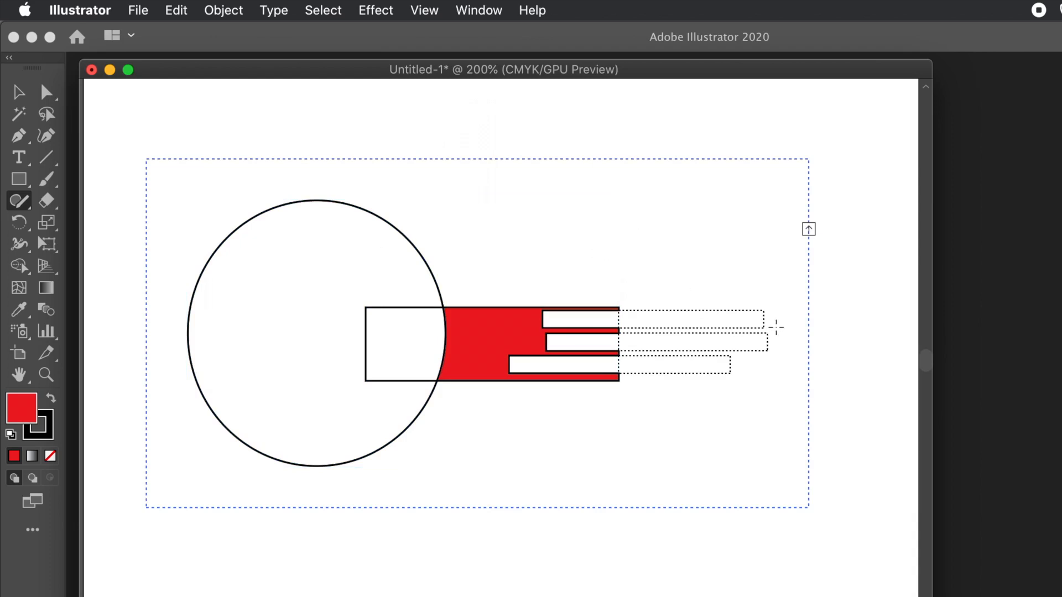
{"action": "left_click", "coordinate": [644, 309]}
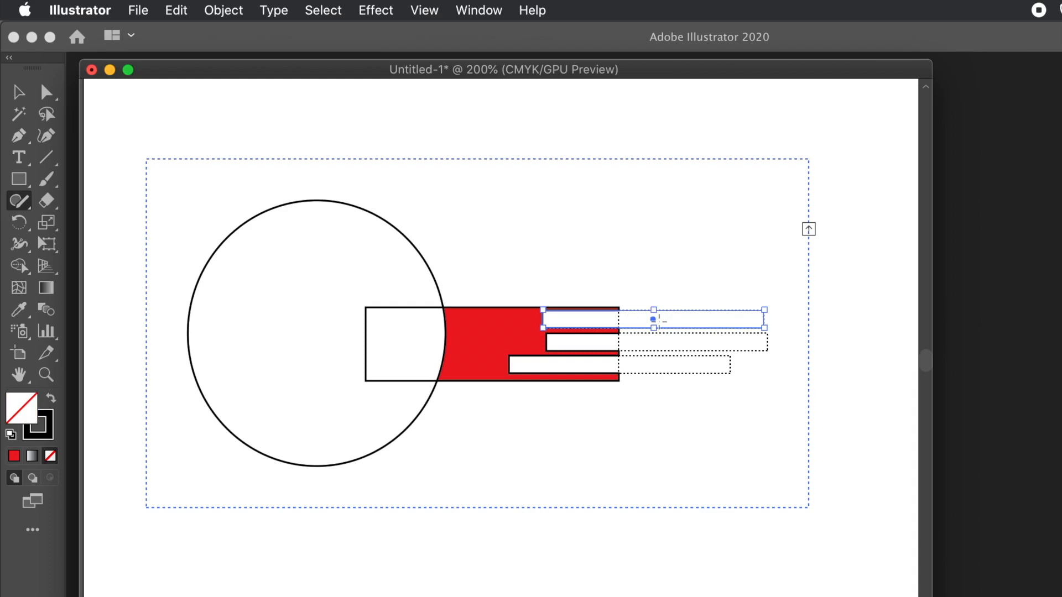
{"action": "left_click_drag", "start_coordinate": [654, 319], "coordinate": [620, 322]}
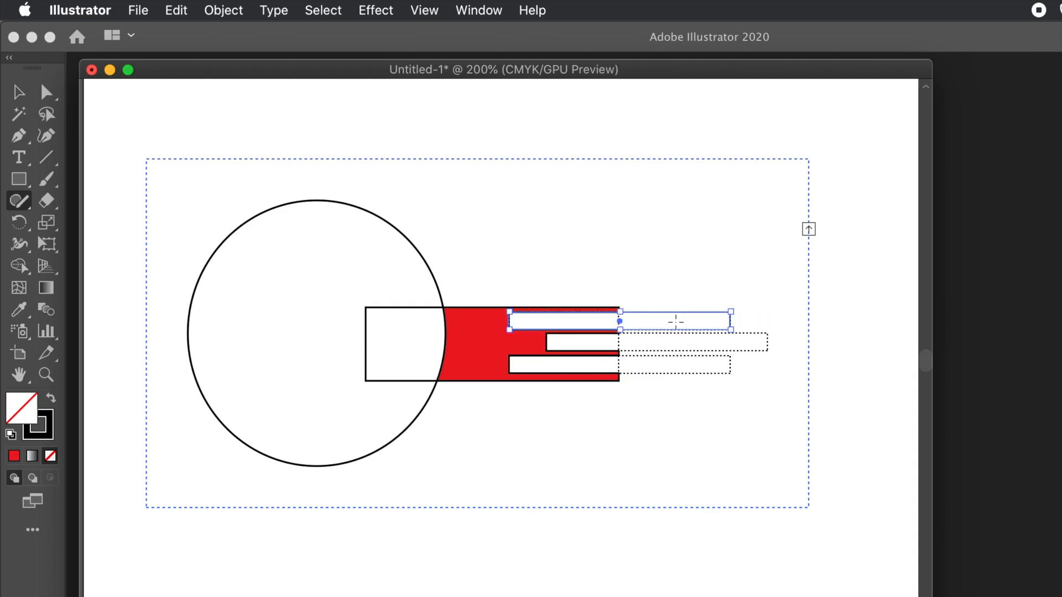
{"action": "left_click_drag", "start_coordinate": [731, 311], "coordinate": [833, 313]}
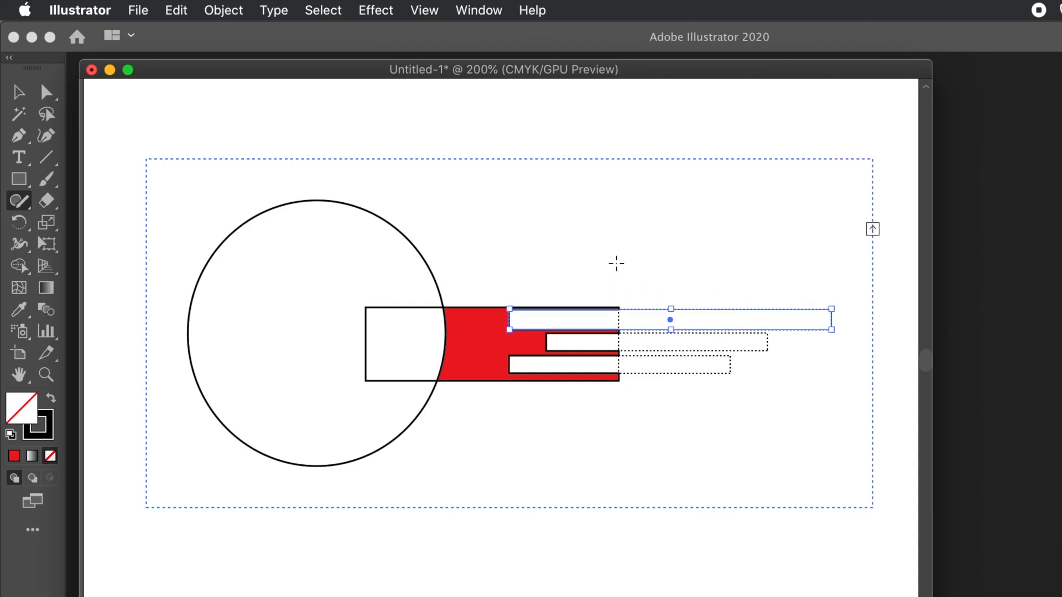
Step: Select the circle within the Shaper Group and shrink it from its upper-right corner
{"action": "left_click", "coordinate": [412, 252], "text": "super"}
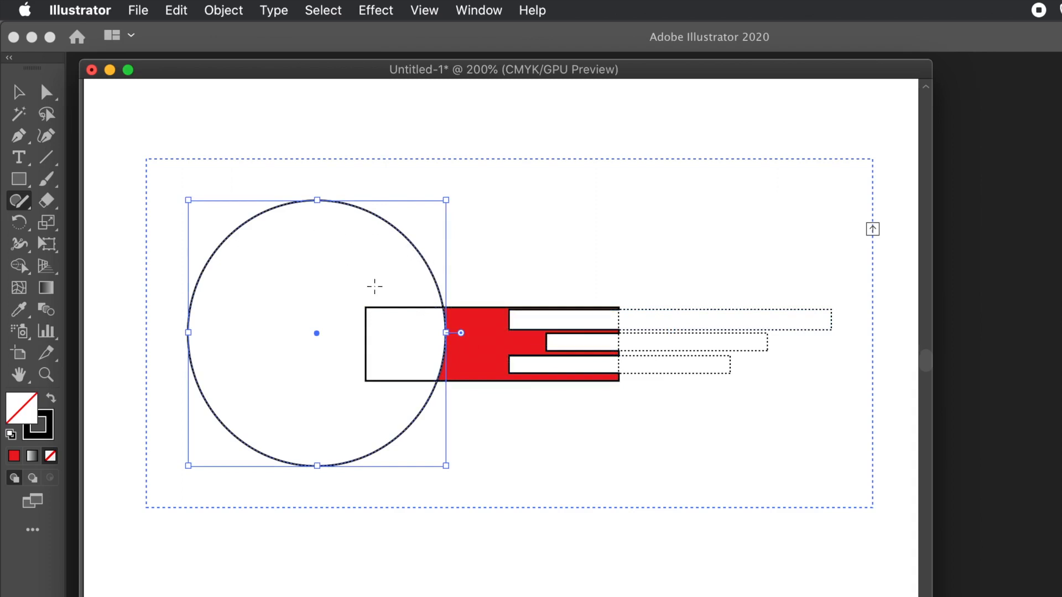
{"action": "left_click", "coordinate": [446, 201], "text": "super"}
{"action": "left_click_drag", "start_coordinate": [445, 200], "coordinate": [407, 226]}
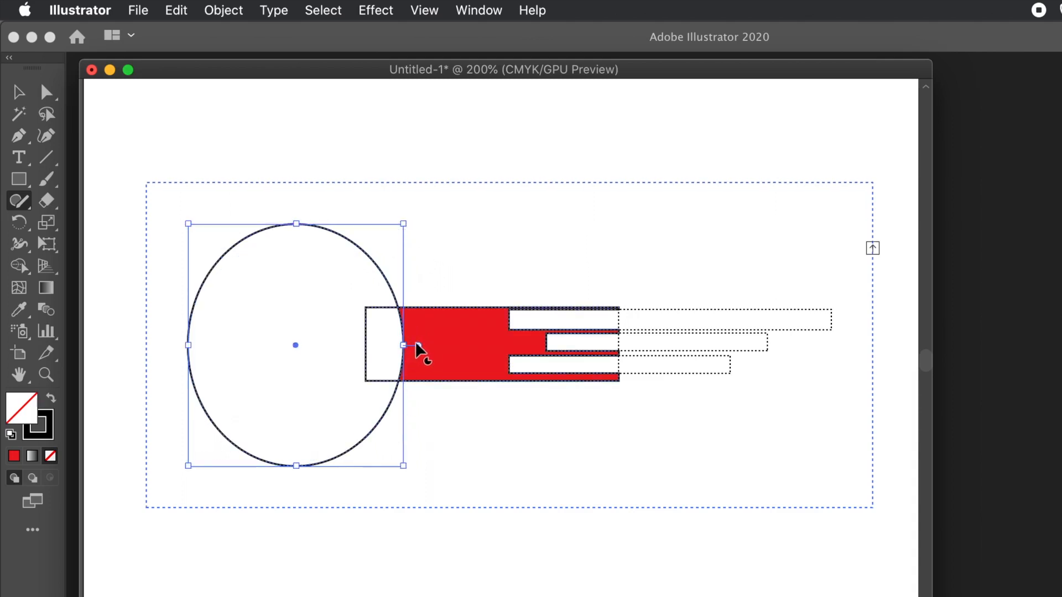
Step: Open a narrow pie wedge in the circle's right side, adjusting both wedge edges, and leave the group's editing mode
{"action": "left_click_drag", "start_coordinate": [416, 344], "coordinate": [423, 327]}
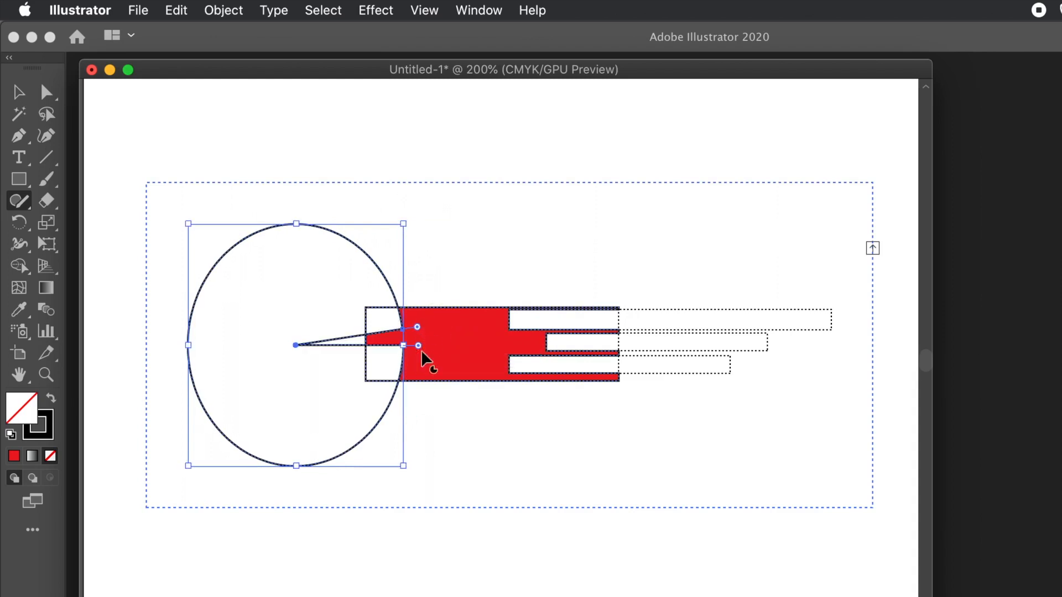
{"action": "left_click_drag", "start_coordinate": [418, 344], "coordinate": [417, 365]}
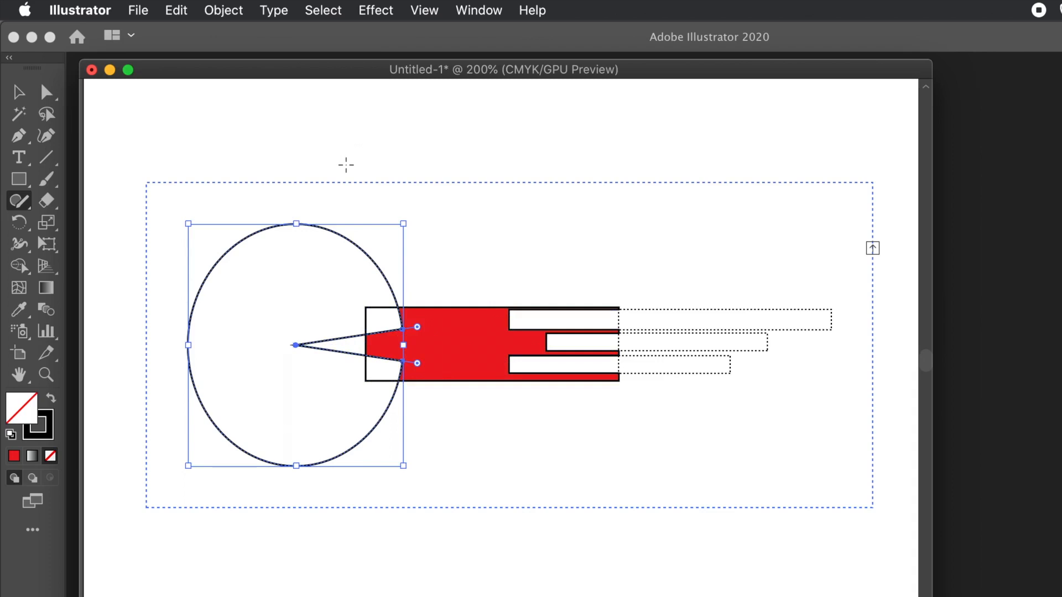
{"action": "left_click", "coordinate": [873, 248]}
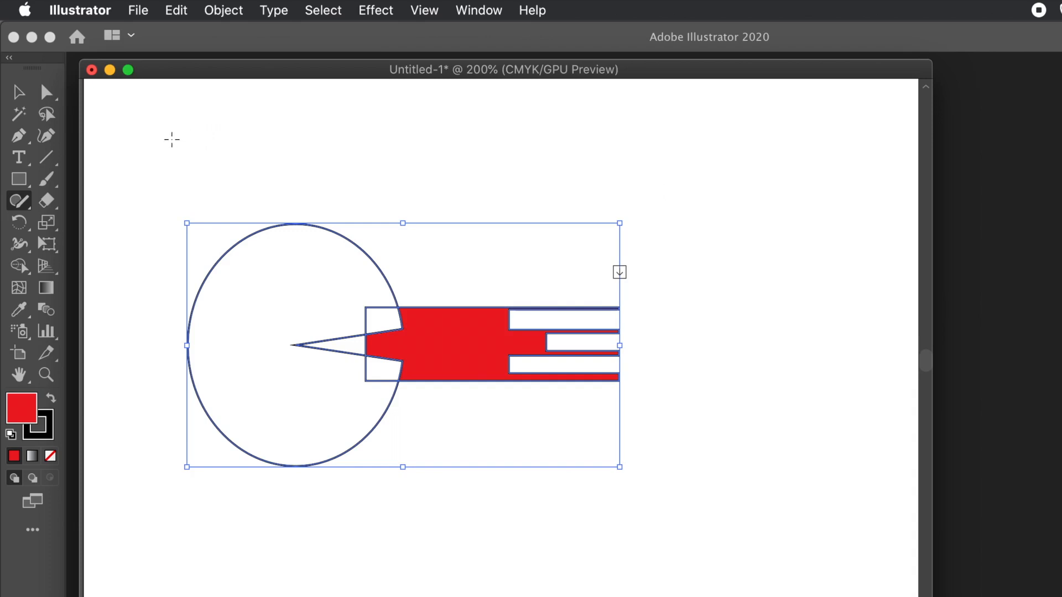
Step: Select the whole Shaper Group and expand its object, fill and stroke
{"action": "left_click", "coordinate": [22, 96]}
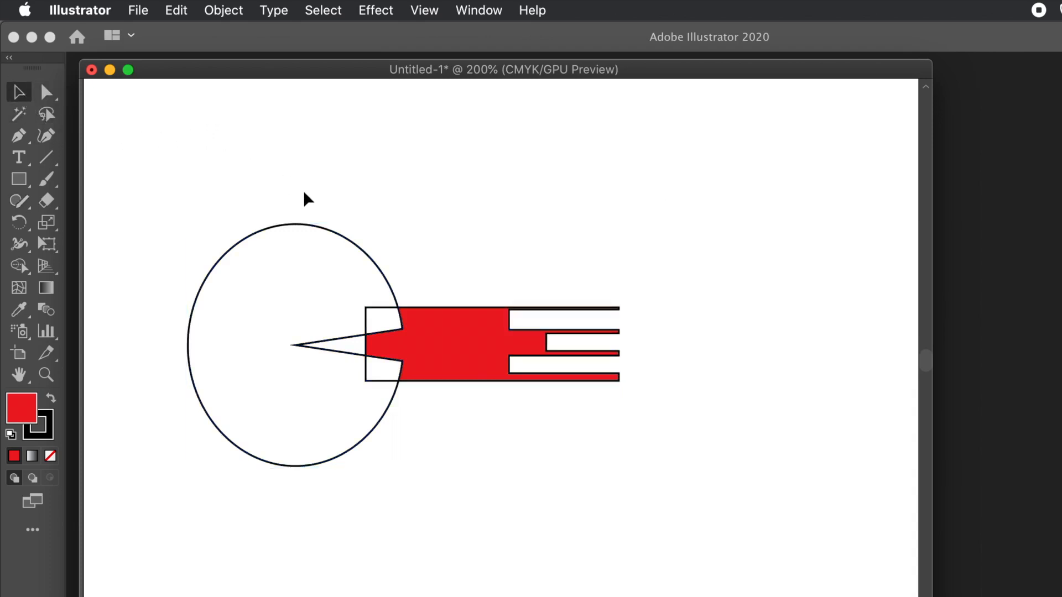
{"action": "left_click", "coordinate": [448, 329]}
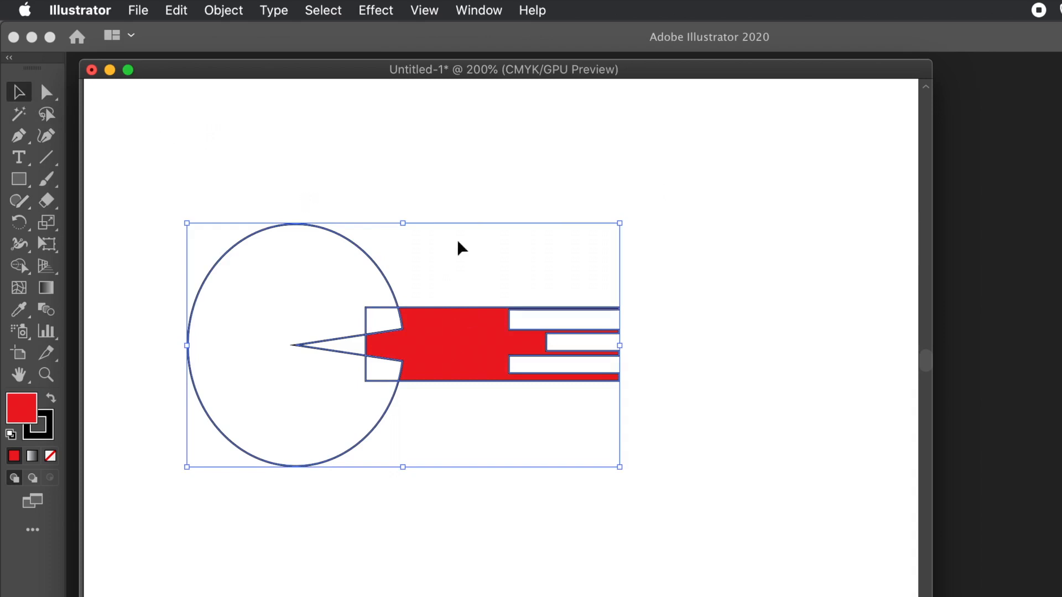
{"action": "left_click", "coordinate": [220, 12]}
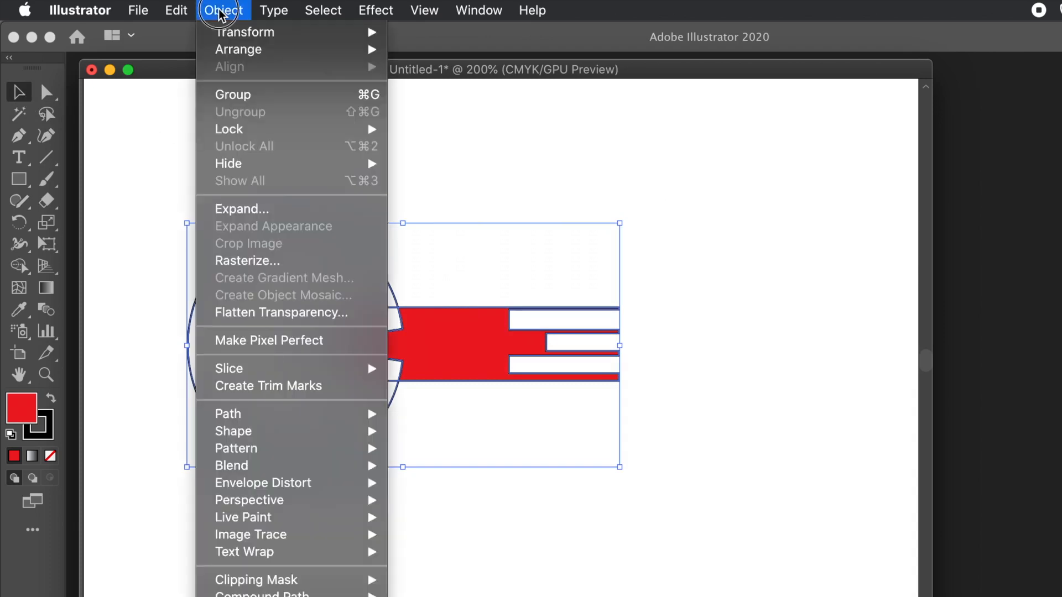
{"action": "left_click", "coordinate": [252, 212]}
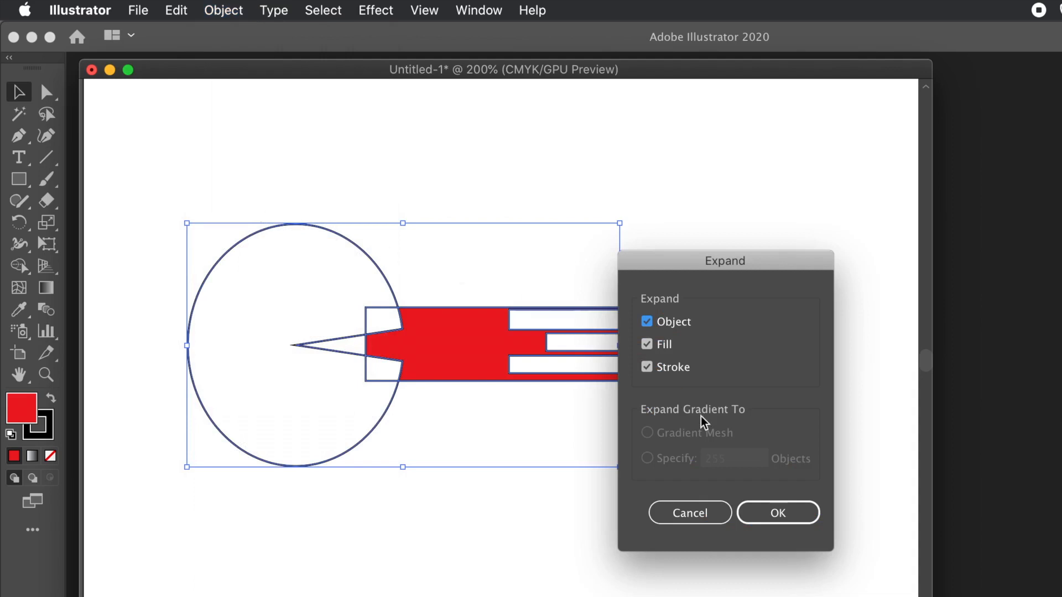
{"action": "left_click", "coordinate": [796, 512]}
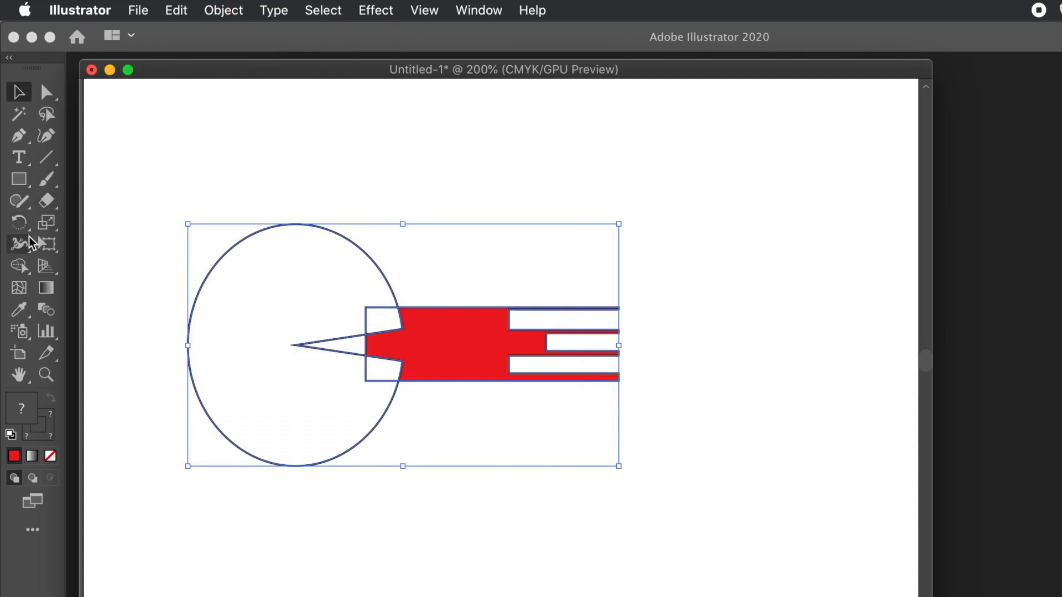
Step: Switch to the Shaper tool and delete the expanded circle-and-rectangles artwork
{"action": "left_click", "coordinate": [22, 205]}
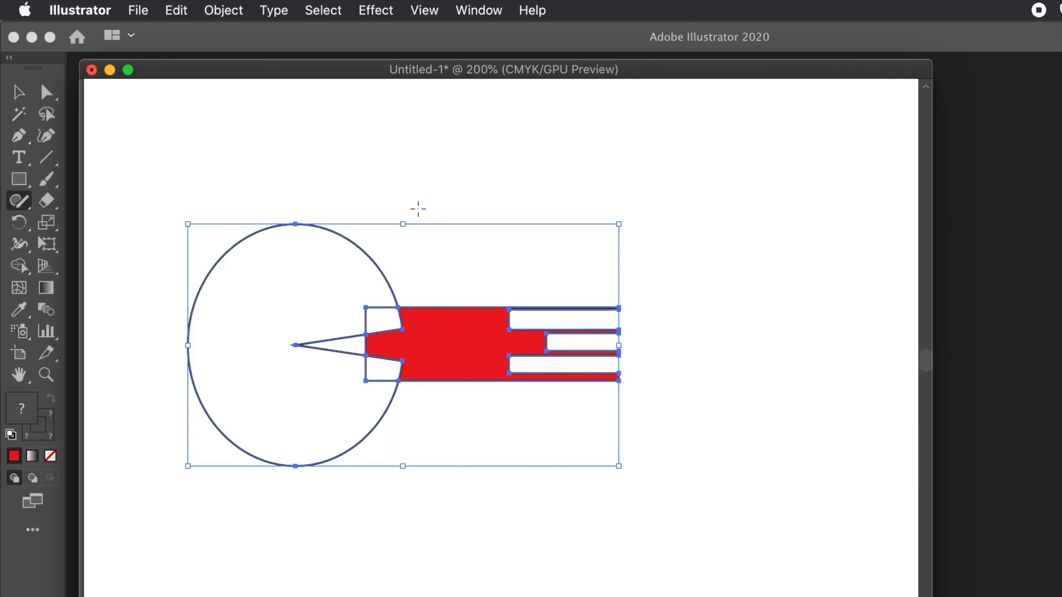
{"action": "key", "text": "Delete"}
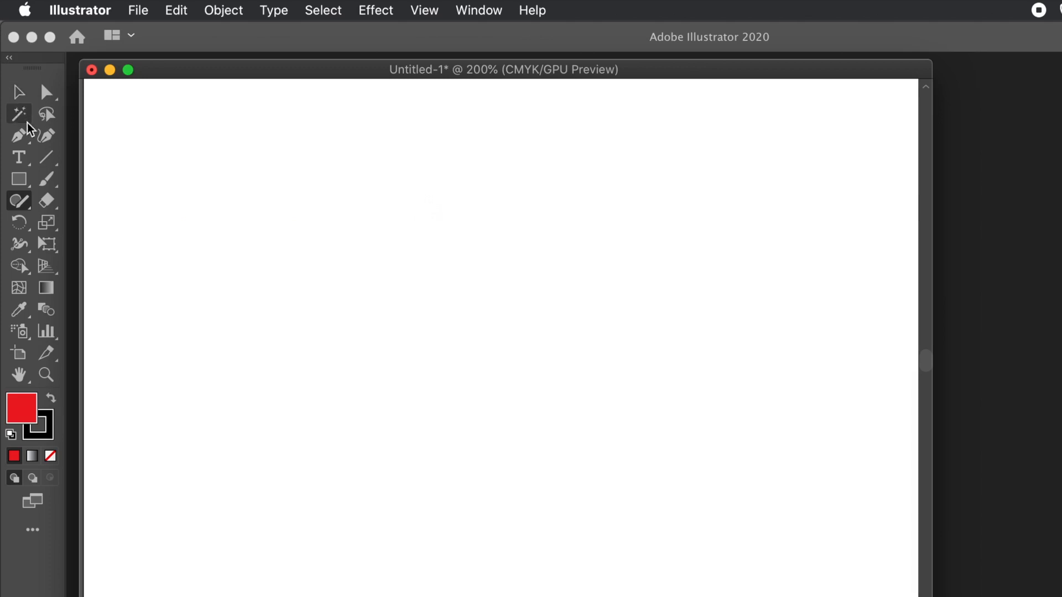
Step: Draw two slanted lines and a third line crossing both, deselect them, and switch to the Shaper tool
{"action": "left_click", "coordinate": [51, 157]}
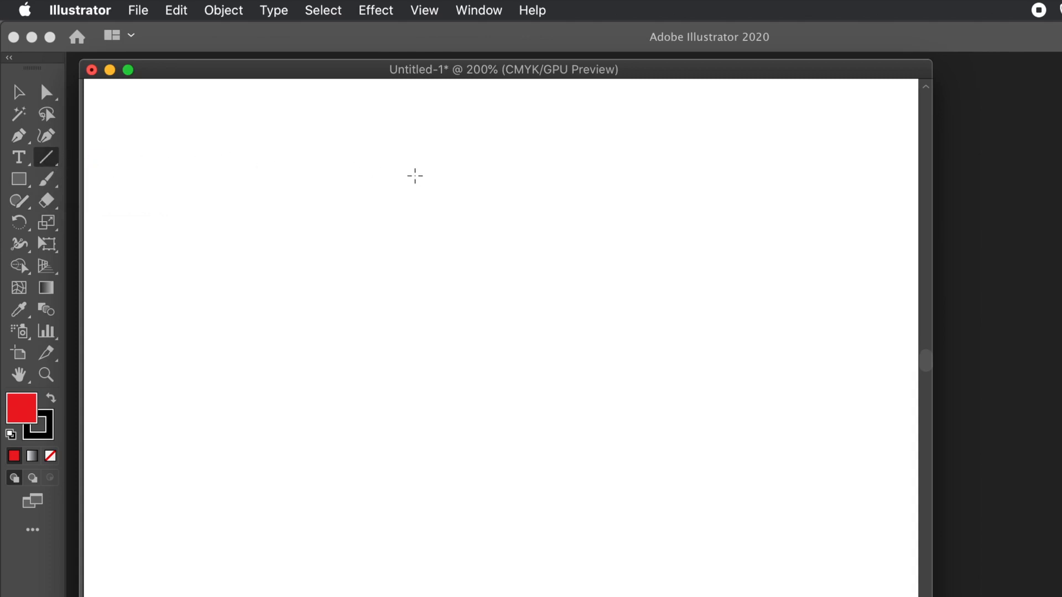
{"action": "left_click_drag", "start_coordinate": [568, 197], "coordinate": [418, 397]}
{"action": "mouse_move", "coordinate": [382, 175]}
{"action": "left_mouse_down"}
{"action": "mouse_move", "coordinate": [408, 256]}
{"action": "mouse_move", "coordinate": [327, 447]}
{"action": "left_mouse_up"}
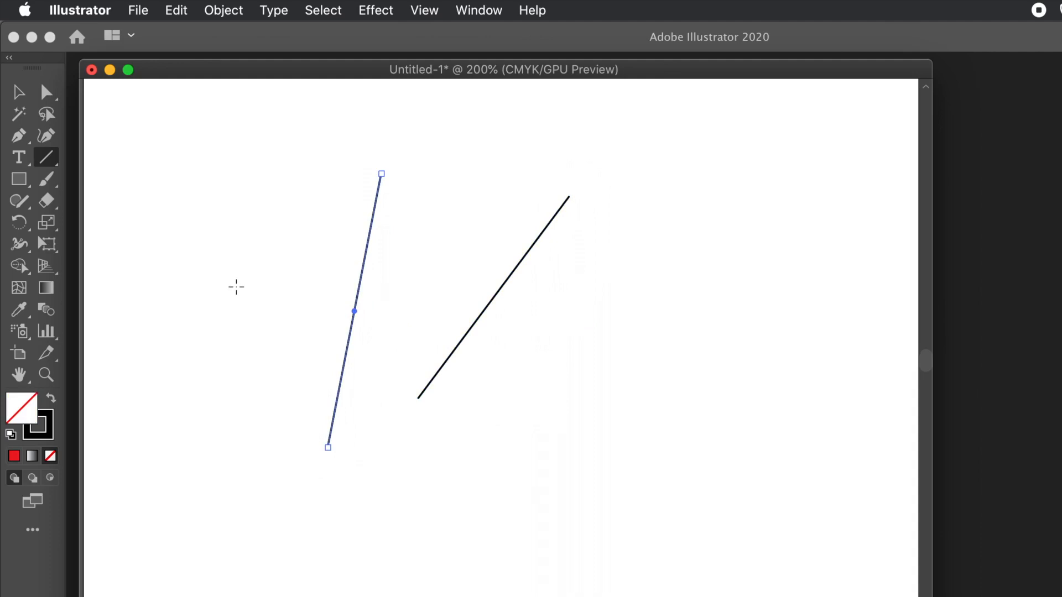
{"action": "mouse_move", "coordinate": [233, 285]}
{"action": "left_mouse_down"}
{"action": "mouse_move", "coordinate": [297, 324]}
{"action": "mouse_move", "coordinate": [548, 375]}
{"action": "left_mouse_up"}
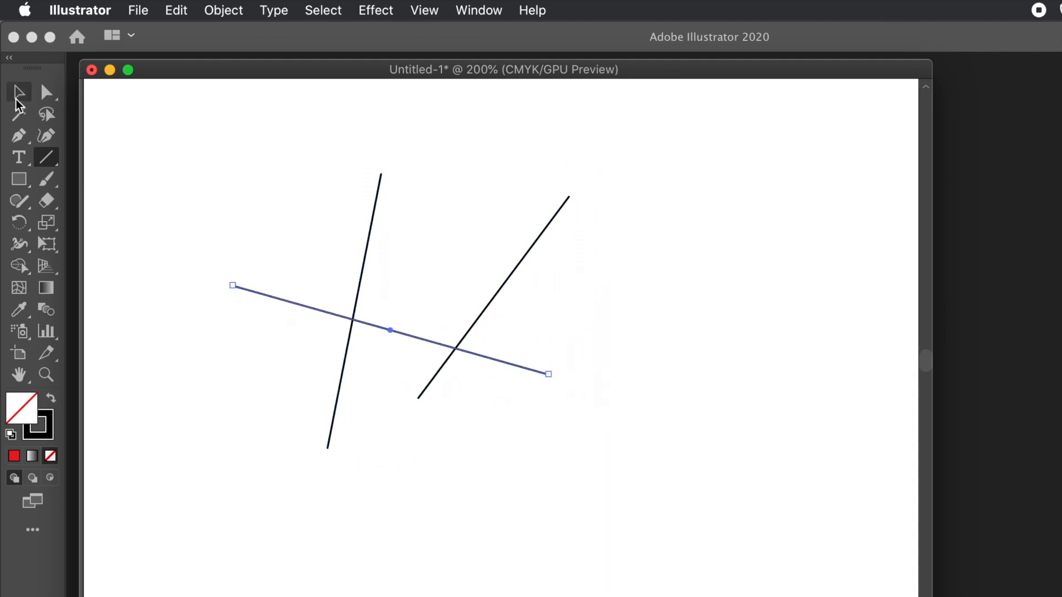
{"action": "left_click", "coordinate": [18, 93]}
{"action": "left_click", "coordinate": [240, 175]}
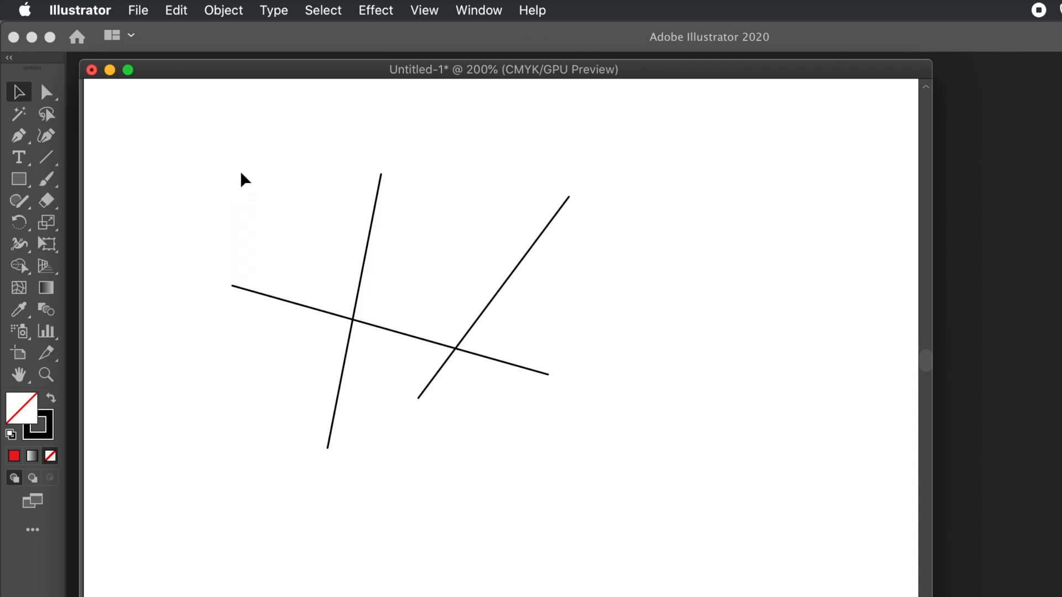
{"action": "left_click", "coordinate": [16, 200]}
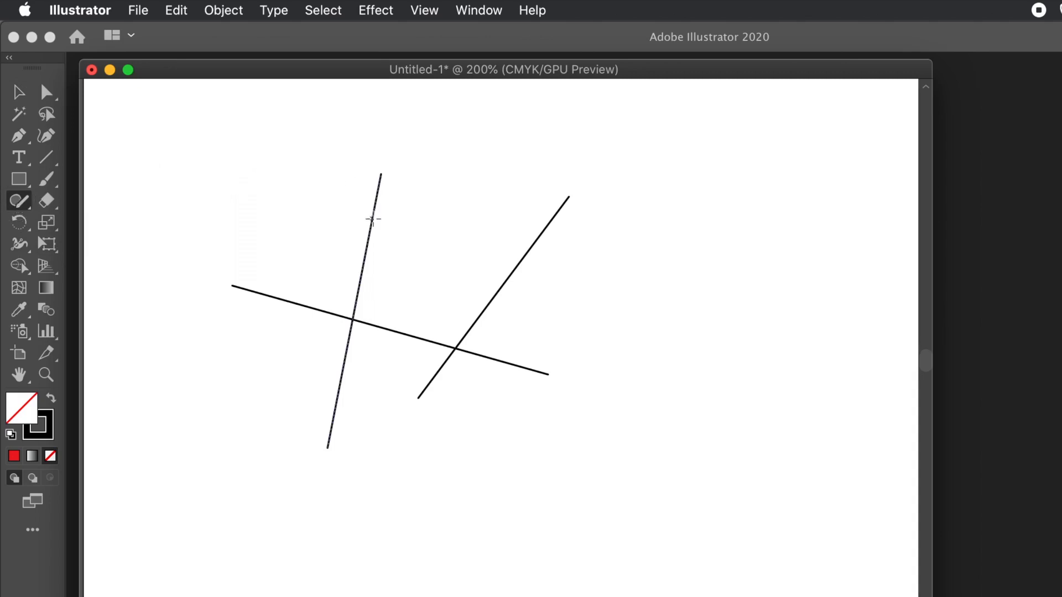
Step: Scribble away the crossing line's middle and right segments and the left slanted line's segment below the crossing
{"action": "mouse_move", "coordinate": [409, 316]}
{"action": "left_mouse_down"}
{"action": "mouse_move", "coordinate": [432, 354]}
{"action": "mouse_move", "coordinate": [401, 325]}
{"action": "mouse_move", "coordinate": [410, 340]}
{"action": "mouse_move", "coordinate": [381, 334]}
{"action": "left_mouse_up"}
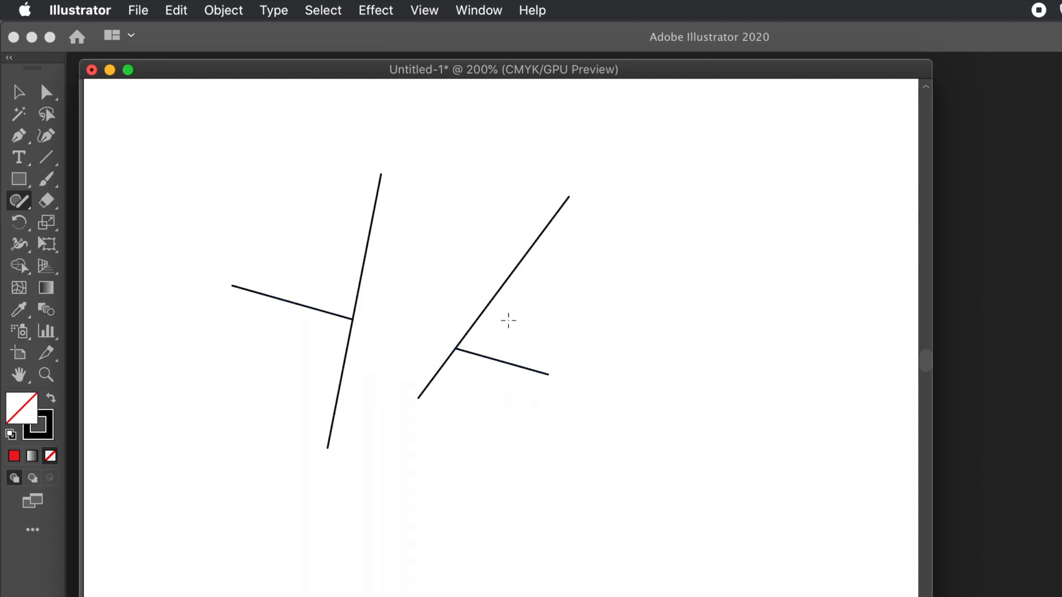
{"action": "mouse_move", "coordinate": [509, 356]}
{"action": "left_mouse_down"}
{"action": "mouse_move", "coordinate": [526, 370]}
{"action": "mouse_move", "coordinate": [507, 353]}
{"action": "mouse_move", "coordinate": [518, 373]}
{"action": "mouse_move", "coordinate": [490, 372]}
{"action": "left_mouse_up"}
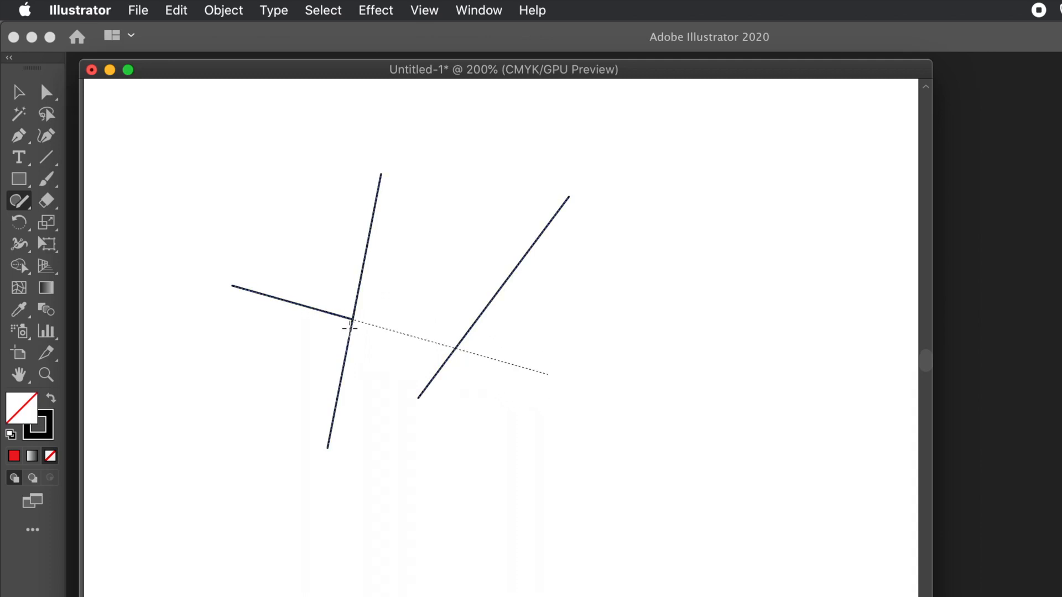
{"action": "mouse_move", "coordinate": [345, 376]}
{"action": "left_mouse_down"}
{"action": "mouse_move", "coordinate": [362, 391]}
{"action": "mouse_move", "coordinate": [339, 396]}
{"action": "mouse_move", "coordinate": [332, 412]}
{"action": "mouse_move", "coordinate": [348, 426]}
{"action": "left_mouse_up"}
Step: Move the crossing line inside the Shaper Group up and back down slightly below its original place, and scribble away its remaining left segment
{"action": "left_click", "coordinate": [332, 312]}
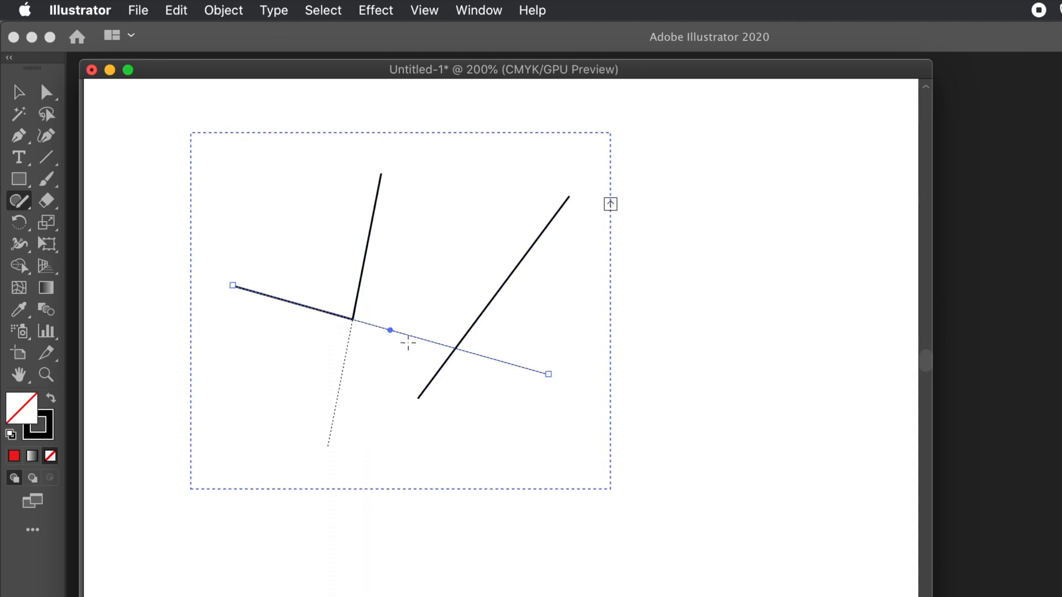
{"action": "left_click_drag", "start_coordinate": [390, 330], "coordinate": [413, 255]}
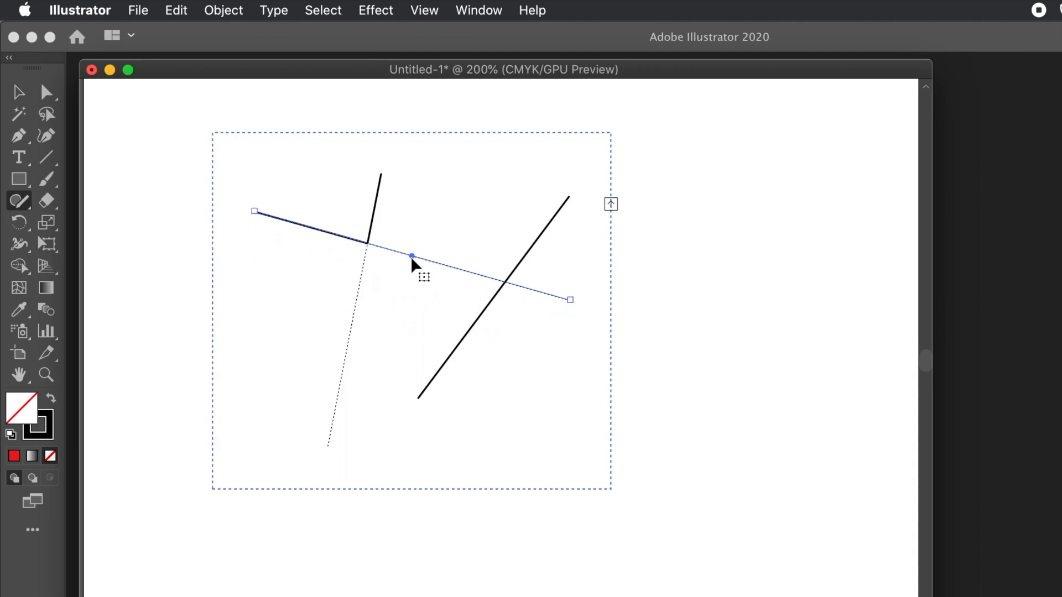
{"action": "left_click_drag", "start_coordinate": [411, 256], "coordinate": [390, 355]}
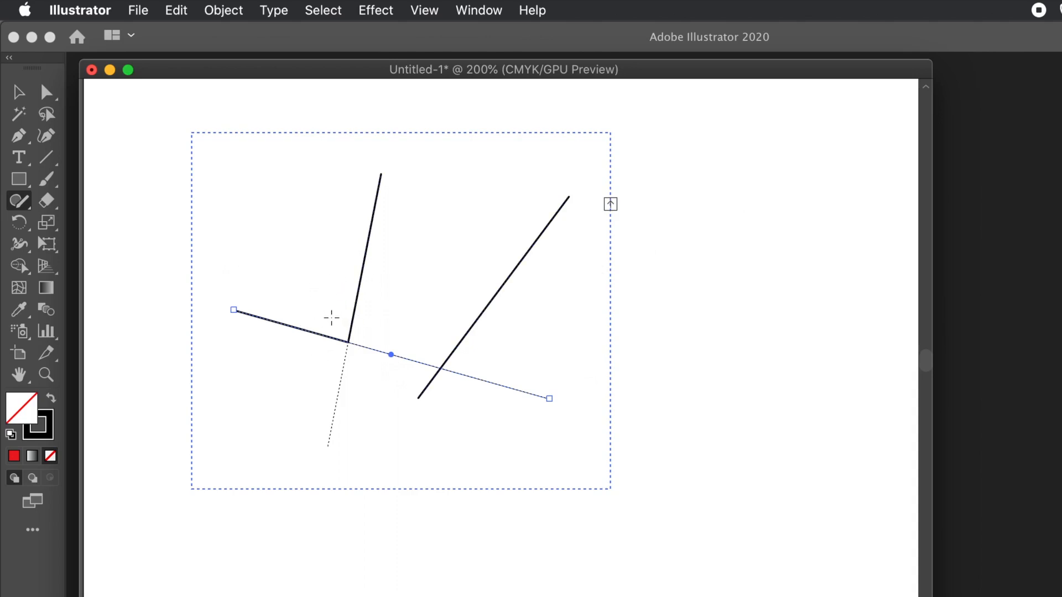
{"action": "mouse_move", "coordinate": [291, 304]}
{"action": "left_mouse_down"}
{"action": "mouse_move", "coordinate": [312, 315]}
{"action": "mouse_move", "coordinate": [291, 315]}
{"action": "mouse_move", "coordinate": [309, 337]}
{"action": "mouse_move", "coordinate": [283, 342]}
{"action": "left_mouse_up"}
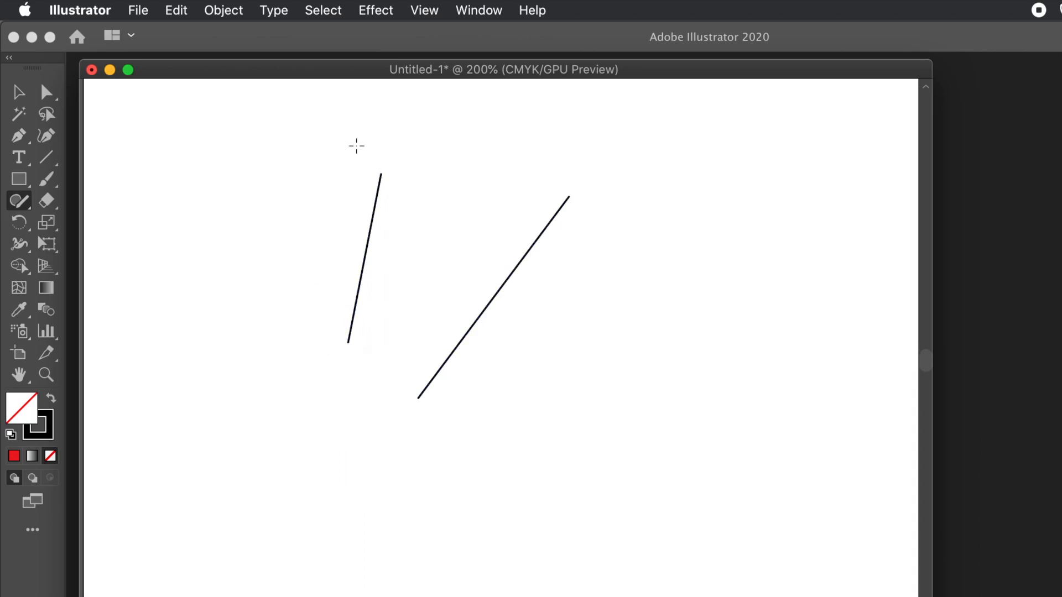
Step: Select the Shaper Group with the two remaining slanted lines and expand its object, fill and stroke
{"action": "left_click", "coordinate": [19, 93]}
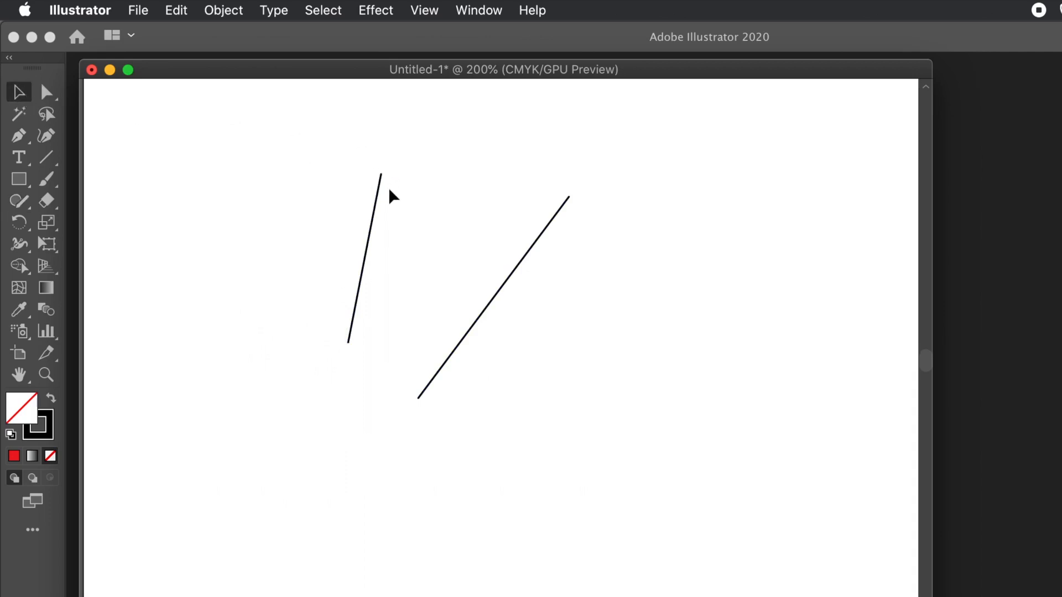
{"action": "left_click", "coordinate": [377, 203]}
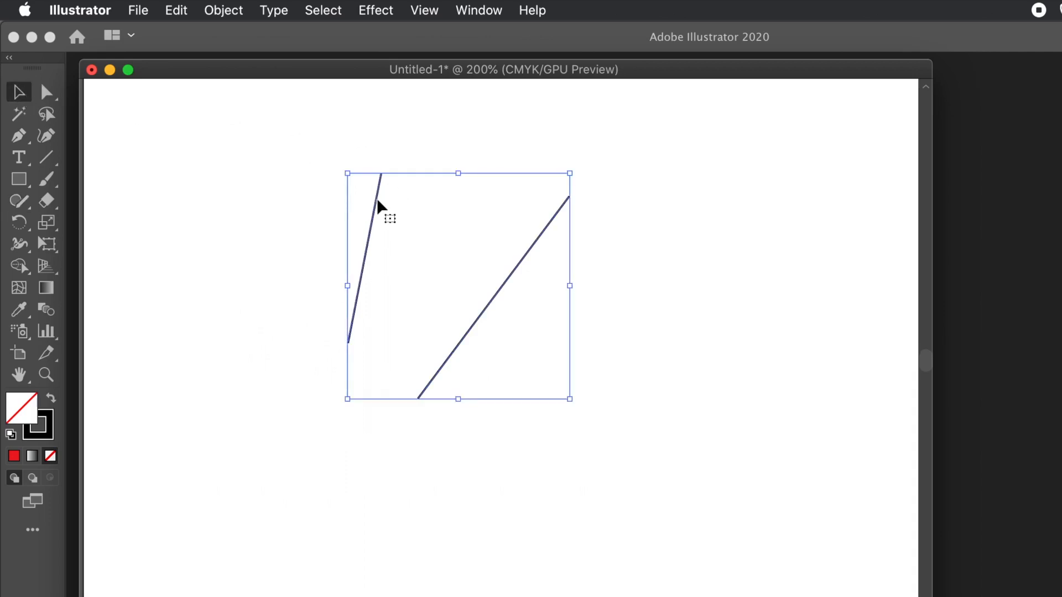
{"action": "left_click", "coordinate": [217, 11]}
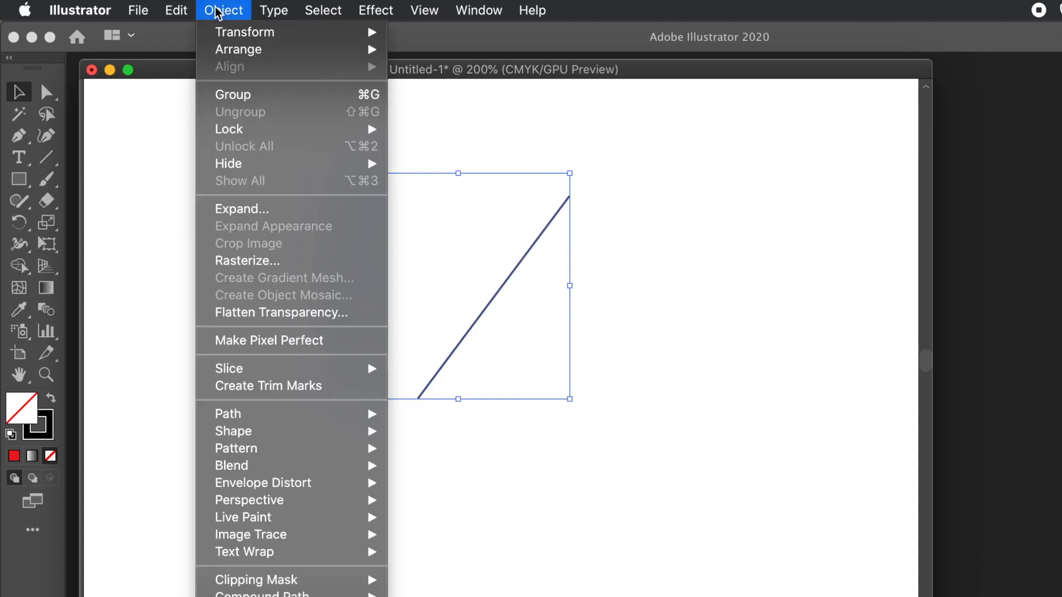
{"action": "left_click", "coordinate": [239, 209]}
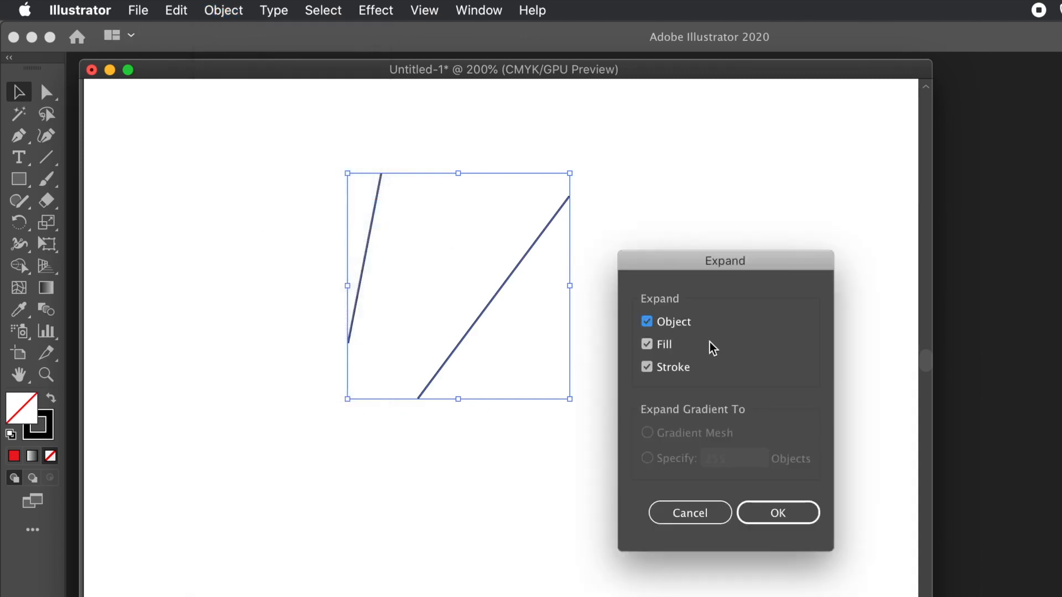
{"action": "left_click", "coordinate": [808, 517]}
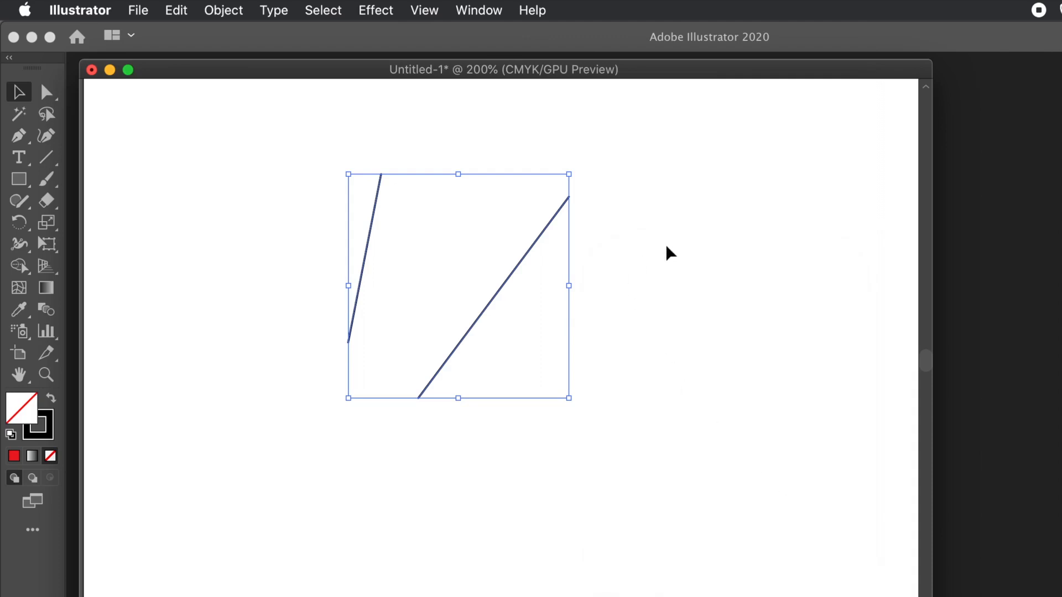
Step: Delete the two expanded slanted lines from the artboard
{"action": "left_click", "coordinate": [666, 251]}
{"action": "left_click", "coordinate": [544, 228]}
{"action": "key", "text": "Delete"}
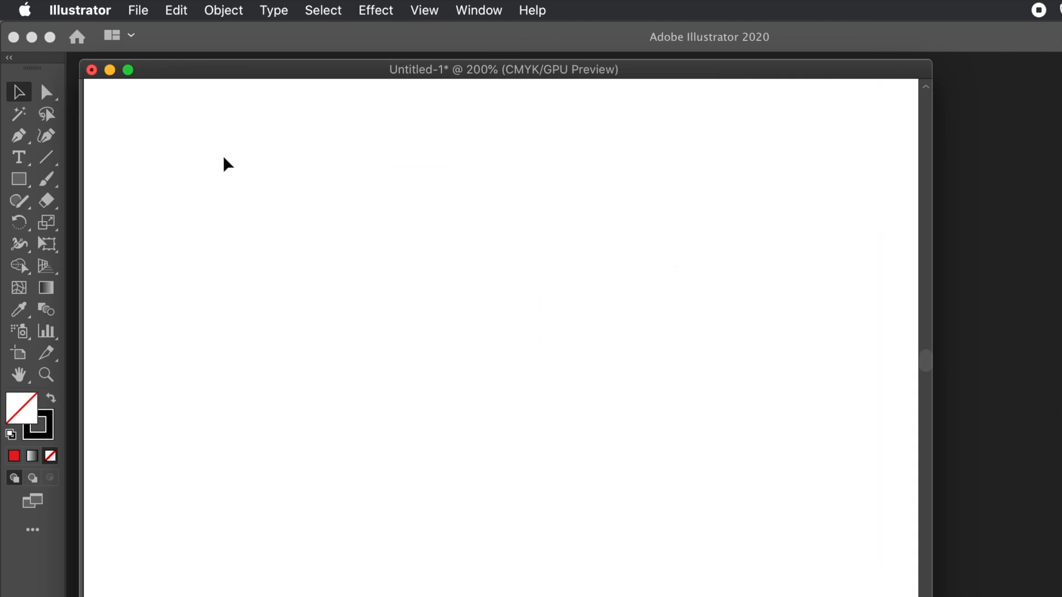
Step: Draw a wide red-filled rectangle and a narrow, tall green rectangle overlapping its lower part and extending below it
{"action": "left_click", "coordinate": [17, 185]}
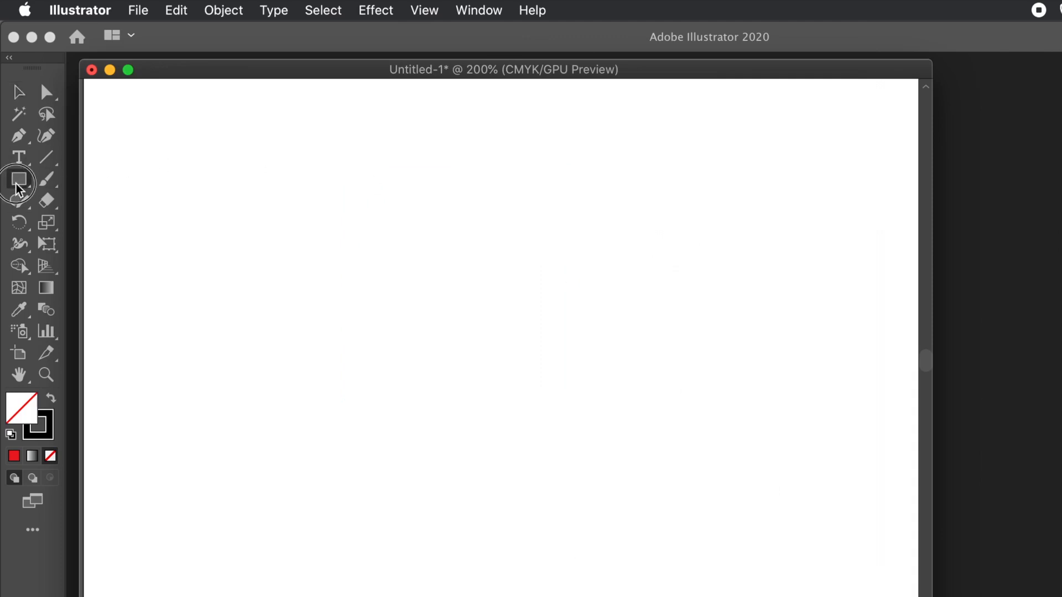
{"action": "left_click_drag", "start_coordinate": [196, 225], "coordinate": [507, 409]}
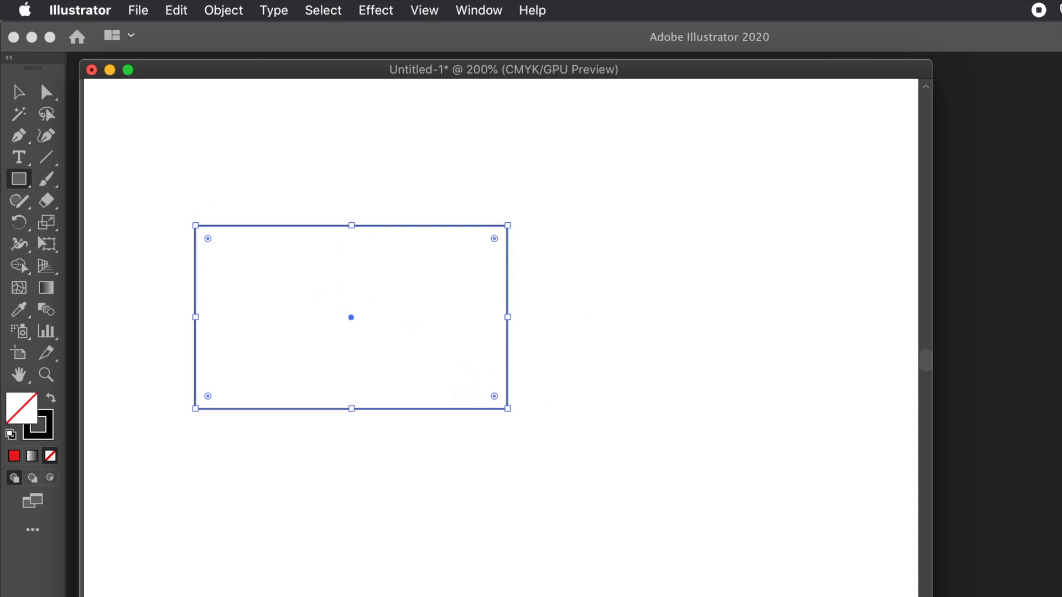
{"action": "key", "text": "comma"}
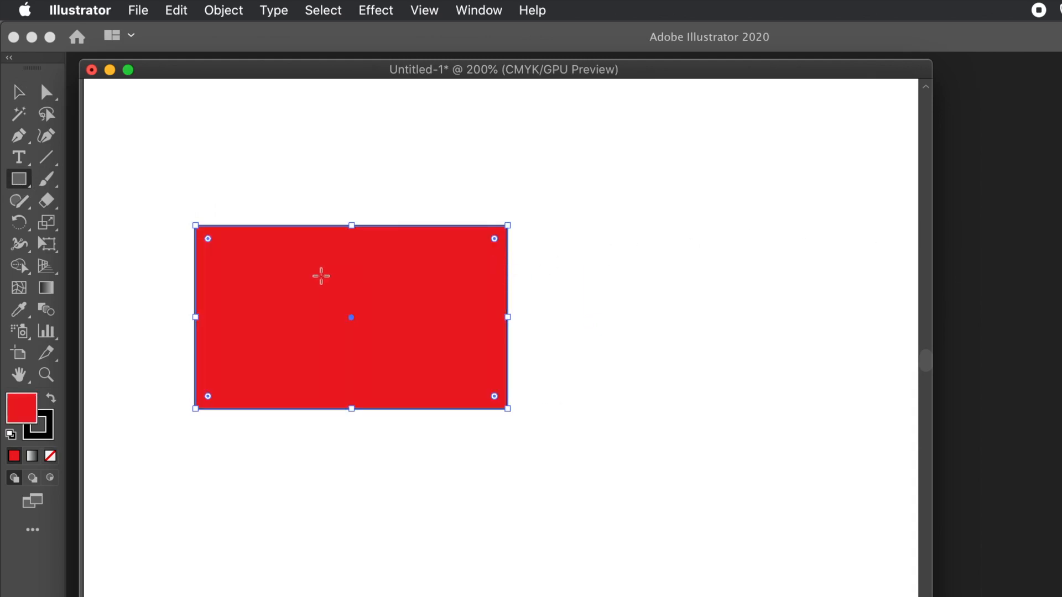
{"action": "left_click_drag", "start_coordinate": [275, 282], "coordinate": [304, 518]}
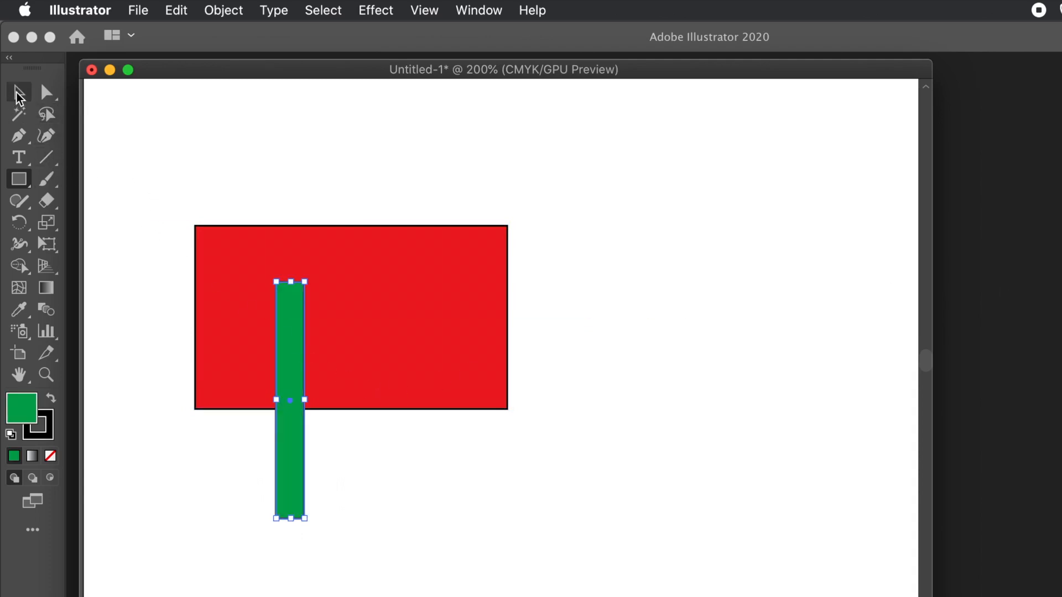
Step: With the Shaper tool, punch out the green bar's overlap with the red rectangle, clear its lower part, and merge both parts of the bar
{"action": "left_click", "coordinate": [18, 93]}
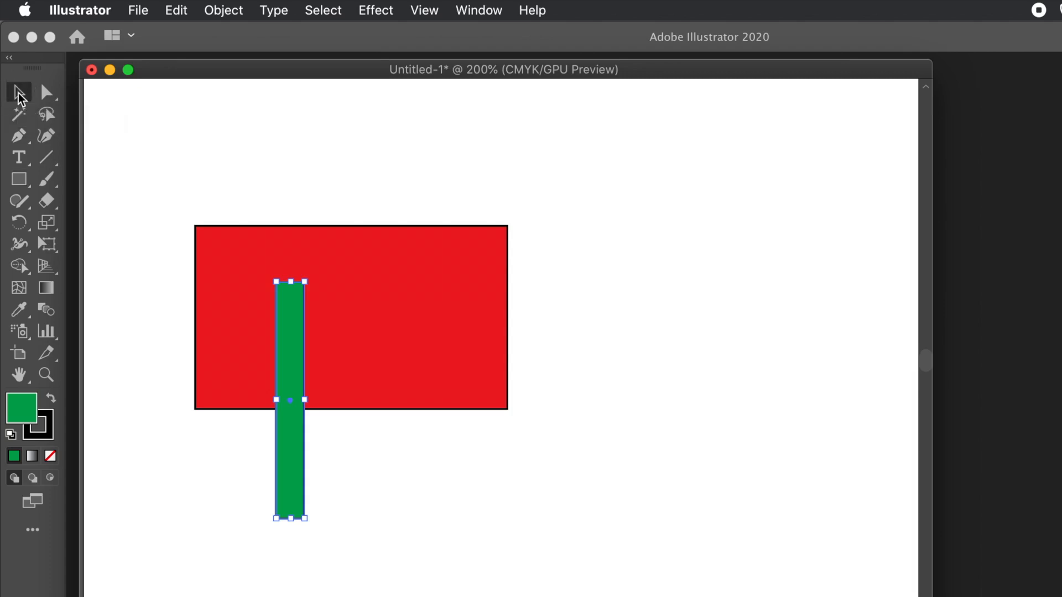
{"action": "left_click", "coordinate": [237, 191]}
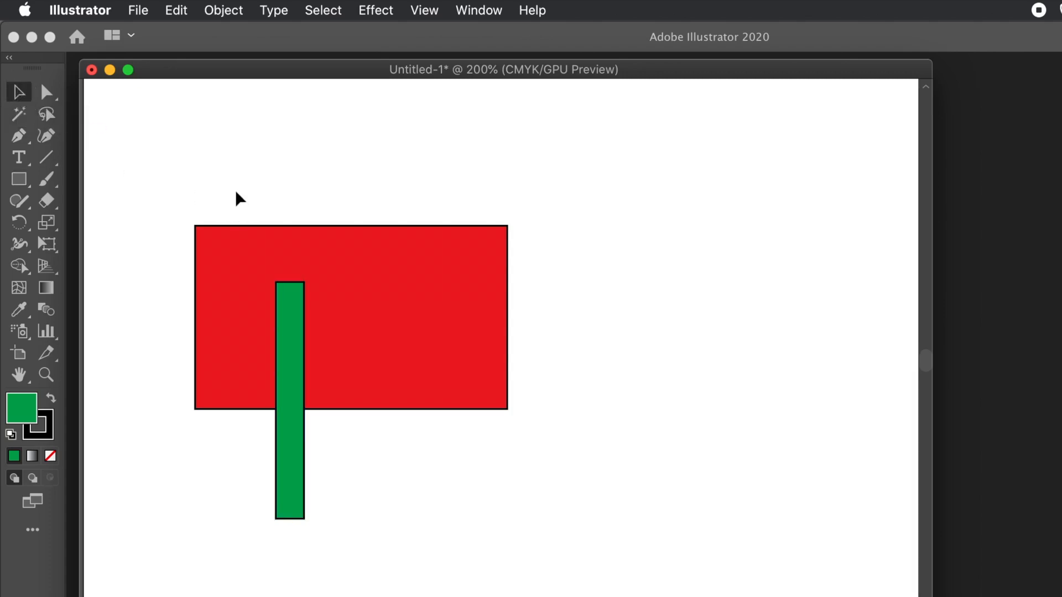
{"action": "left_click", "coordinate": [22, 202]}
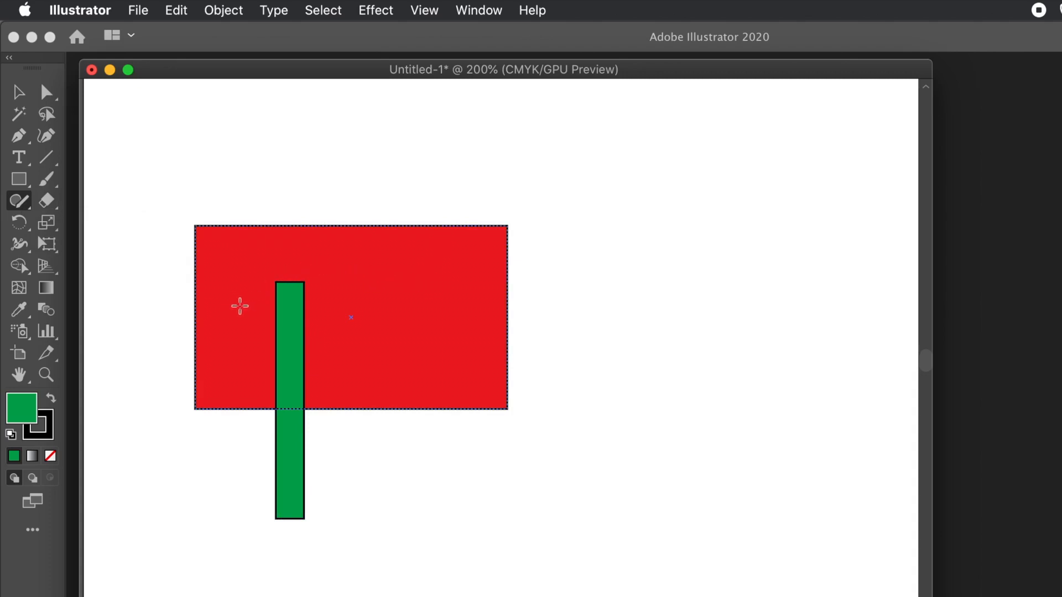
{"action": "mouse_move", "coordinate": [284, 323]}
{"action": "left_mouse_down"}
{"action": "mouse_move", "coordinate": [296, 354]}
{"action": "mouse_move", "coordinate": [294, 332]}
{"action": "left_mouse_up"}
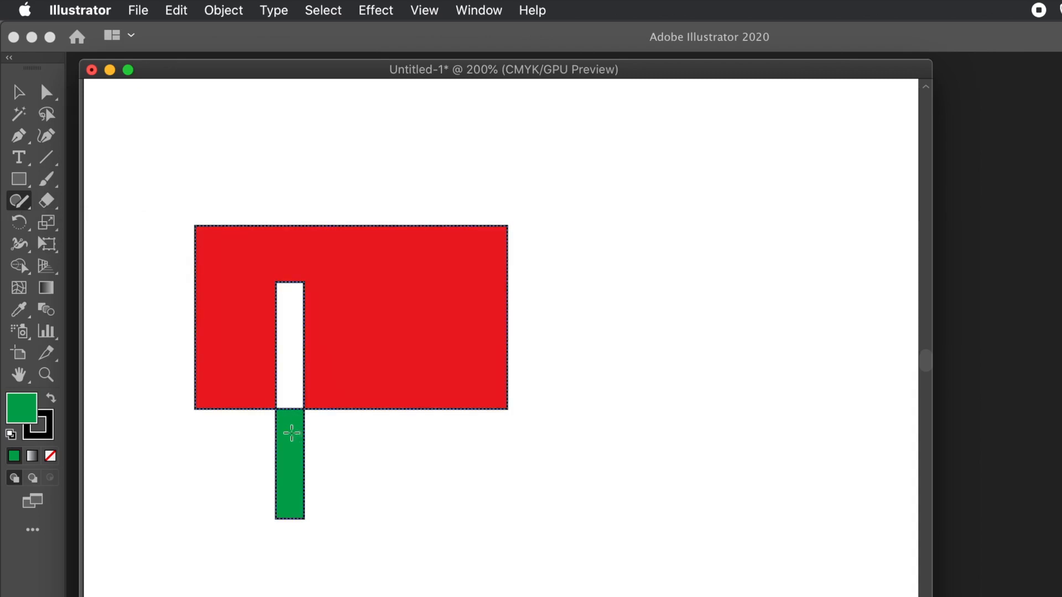
{"action": "left_click_drag", "start_coordinate": [287, 429], "coordinate": [287, 462]}
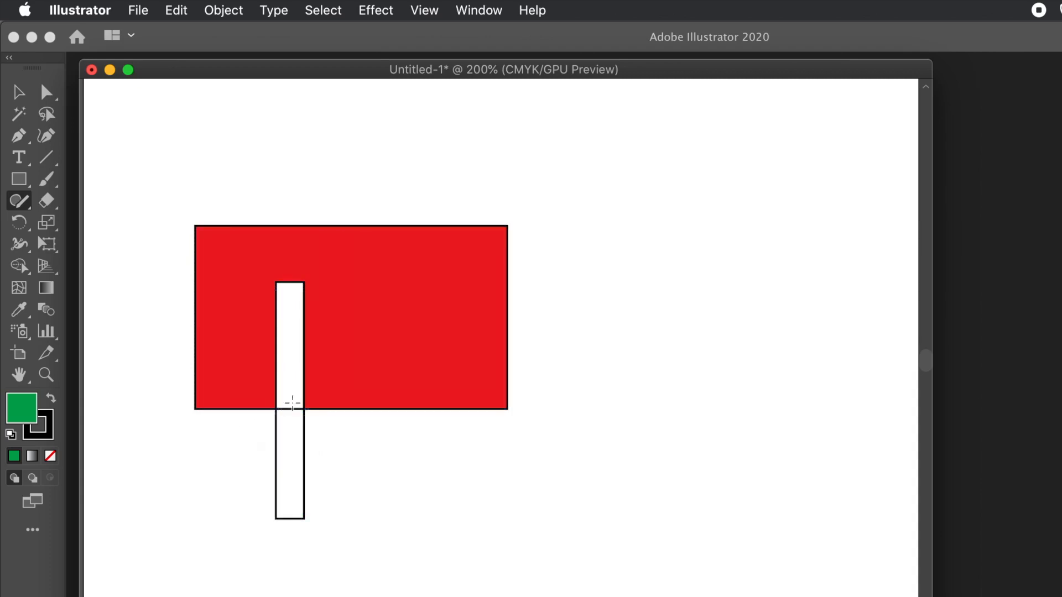
{"action": "left_click_drag", "start_coordinate": [295, 397], "coordinate": [285, 437]}
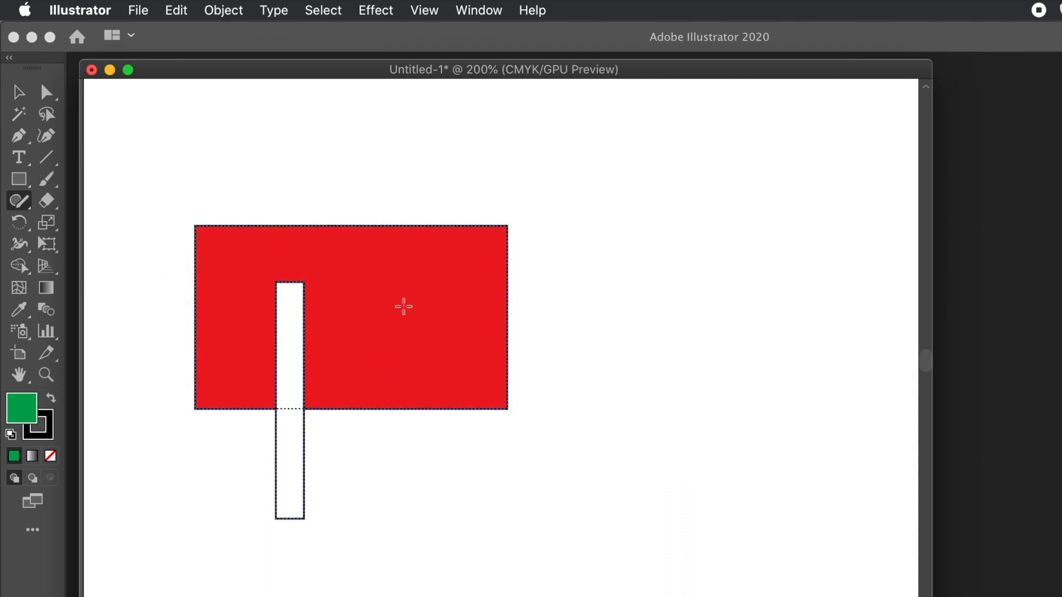
Step: Inside the Shaper Group, duplicate the narrow bar four times to the right and shorten the last copy to end within the red rectangle
{"action": "left_click", "coordinate": [303, 383]}
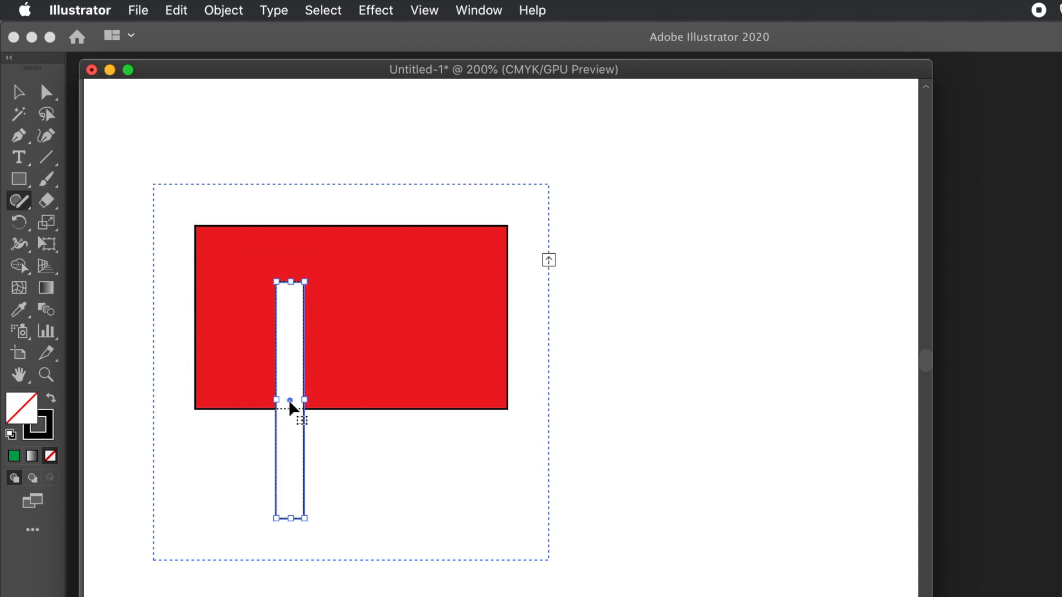
{"action": "left_click_drag", "start_coordinate": [289, 400], "coordinate": [450, 404]}
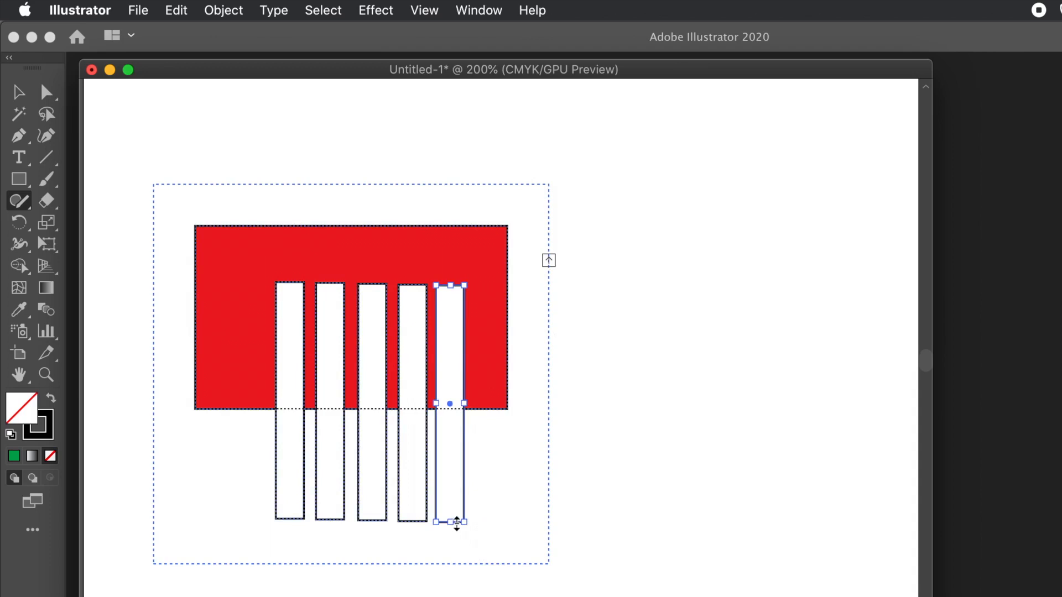
{"action": "left_click_drag", "start_coordinate": [453, 523], "coordinate": [449, 374]}
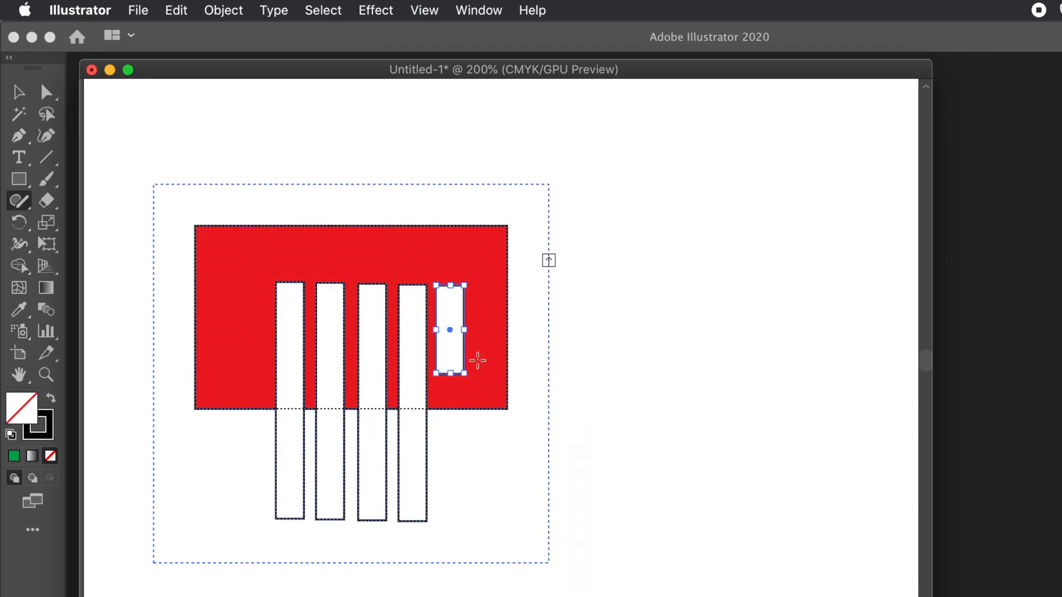
{"action": "left_click_drag", "start_coordinate": [450, 373], "coordinate": [451, 444]}
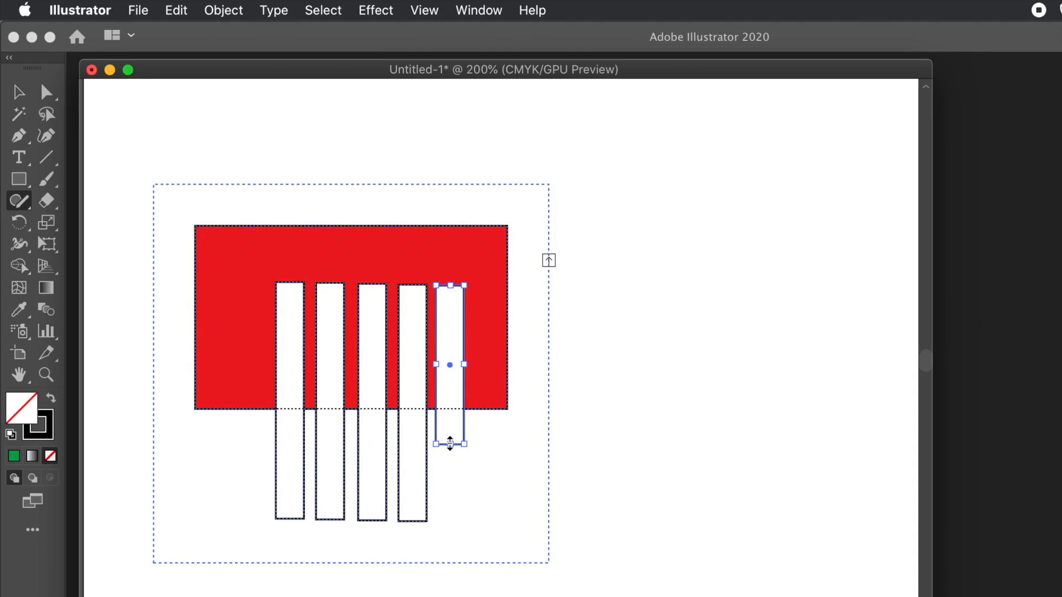
{"action": "left_click_drag", "start_coordinate": [450, 442], "coordinate": [451, 363]}
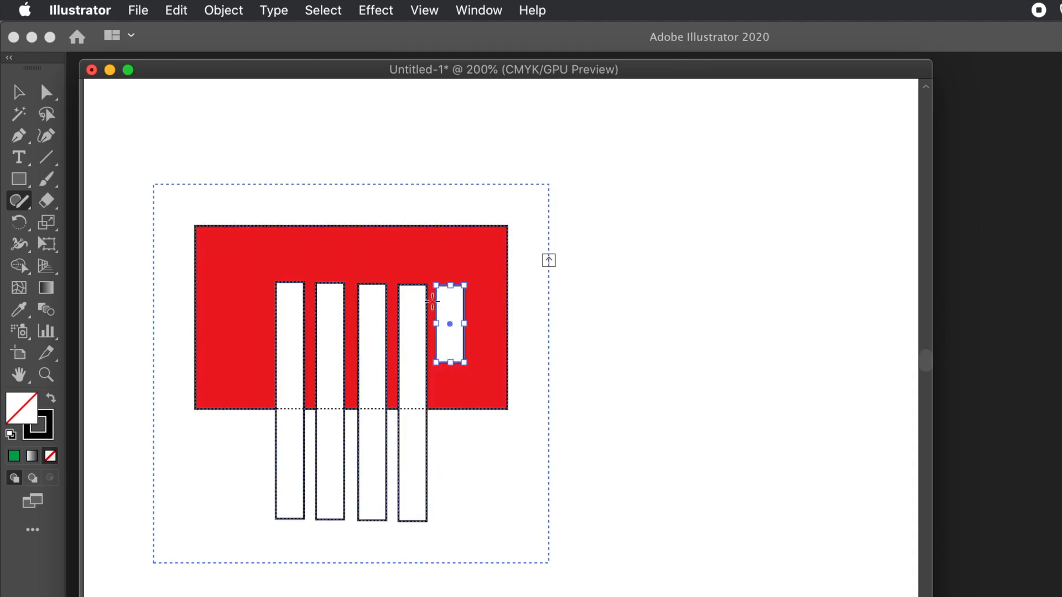
Step: Enter the Shaper Group's editing mode, try scribbling away the red area around the bars, and undo it
{"action": "key", "text": "super+a"}
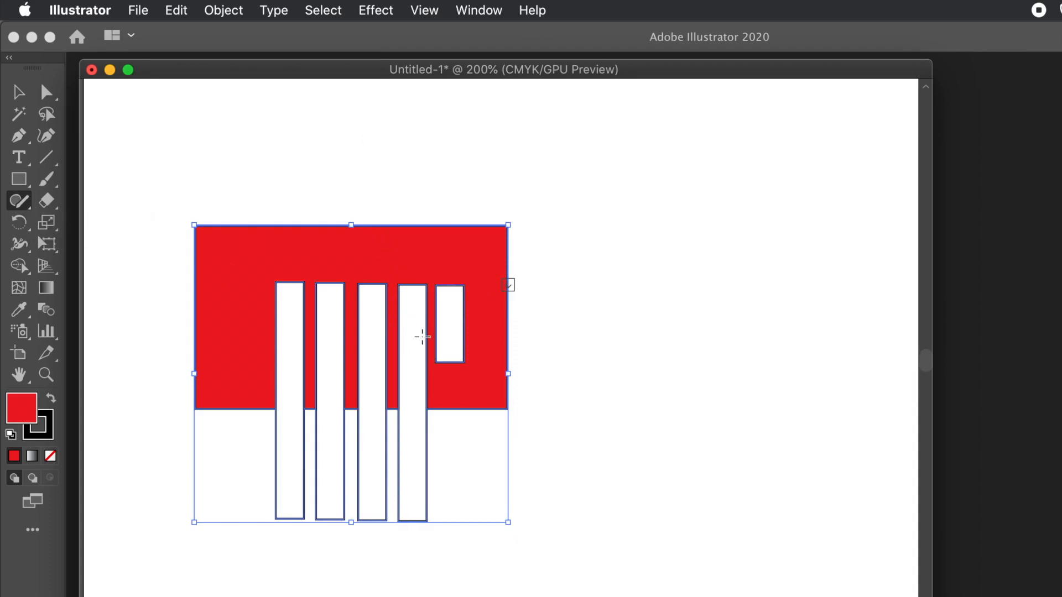
{"action": "left_click", "coordinate": [508, 286]}
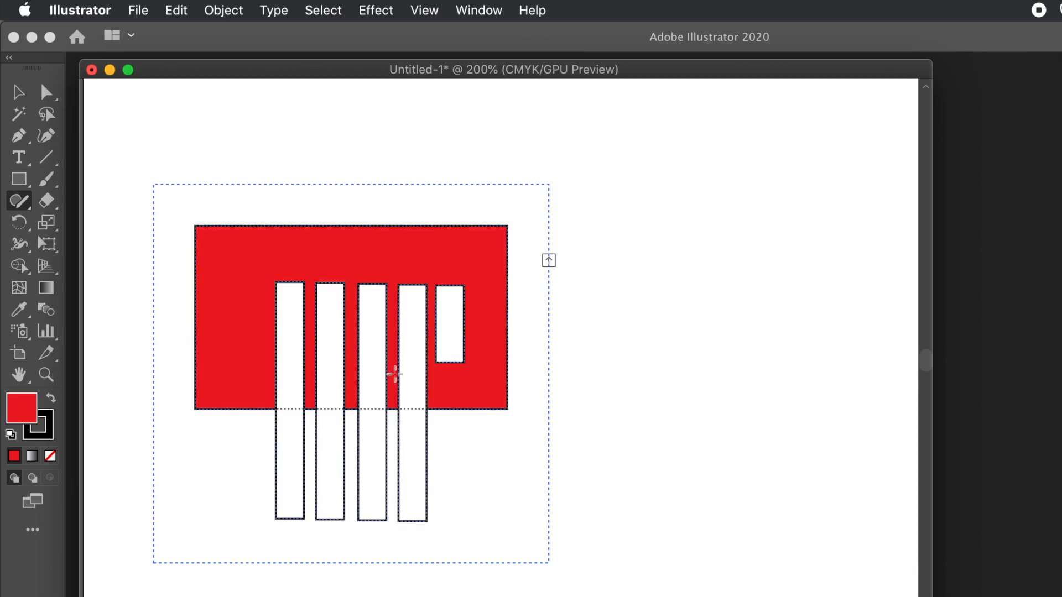
{"action": "left_click_drag", "start_coordinate": [470, 374], "coordinate": [476, 393]}
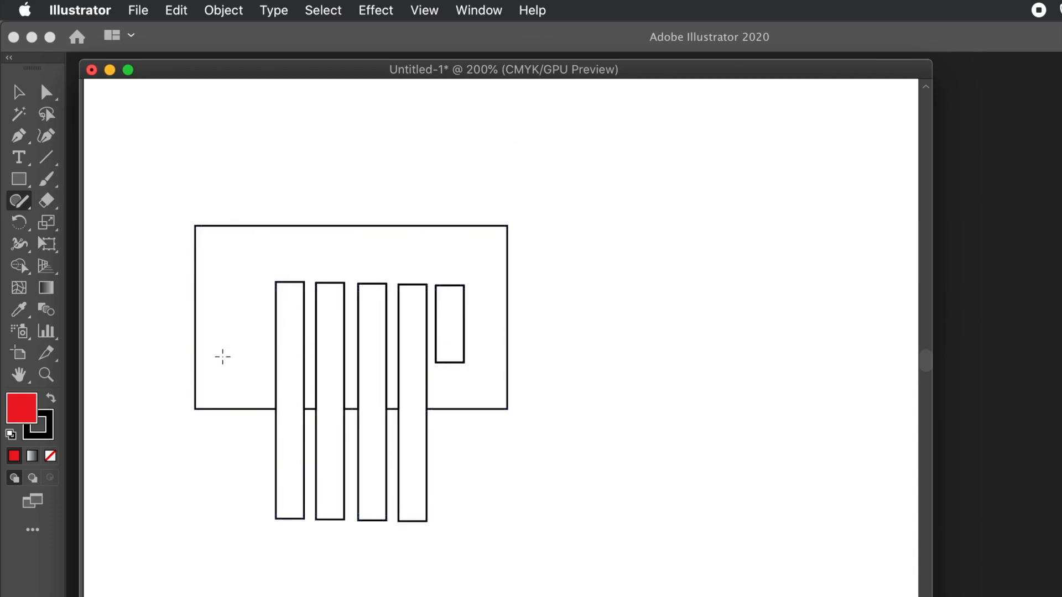
{"action": "key", "text": "super+z"}
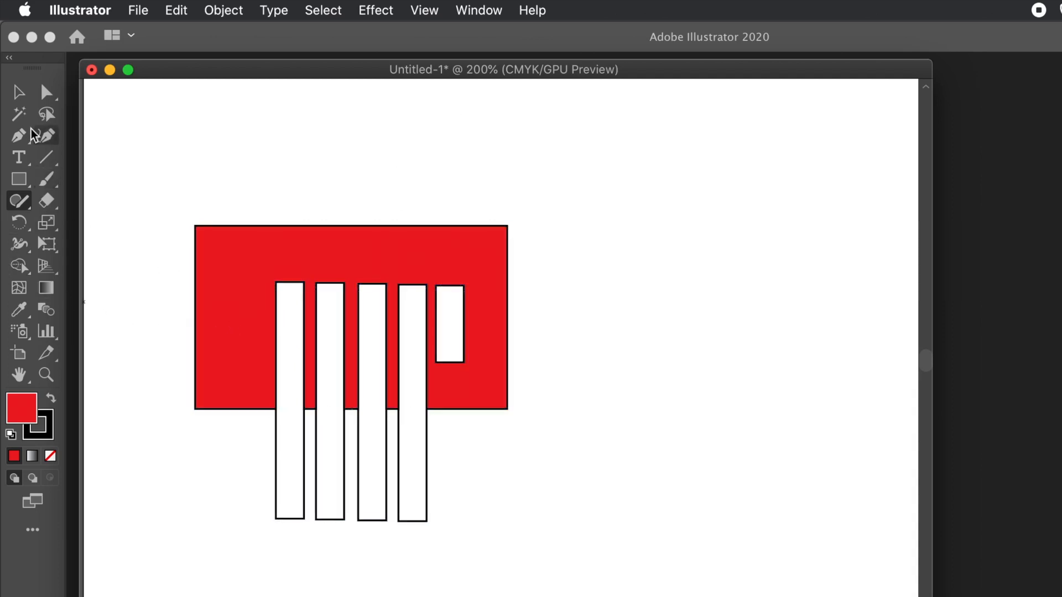
Step: Select the whole red rectangle and bars group and delete it from the artboard
{"action": "left_click", "coordinate": [19, 93]}
{"action": "left_click", "coordinate": [373, 233]}
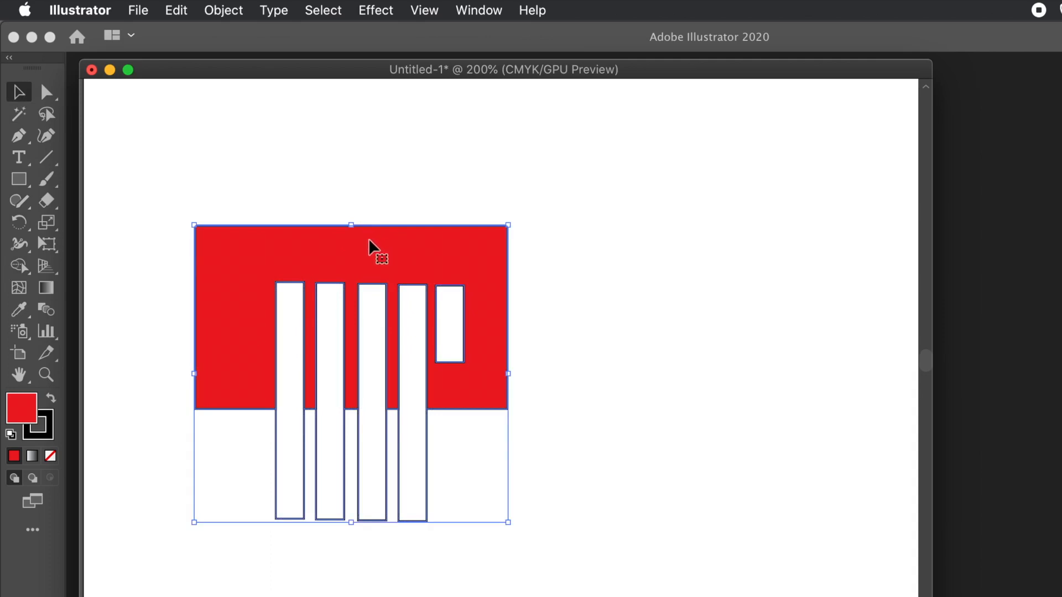
{"action": "key", "text": "Delete"}
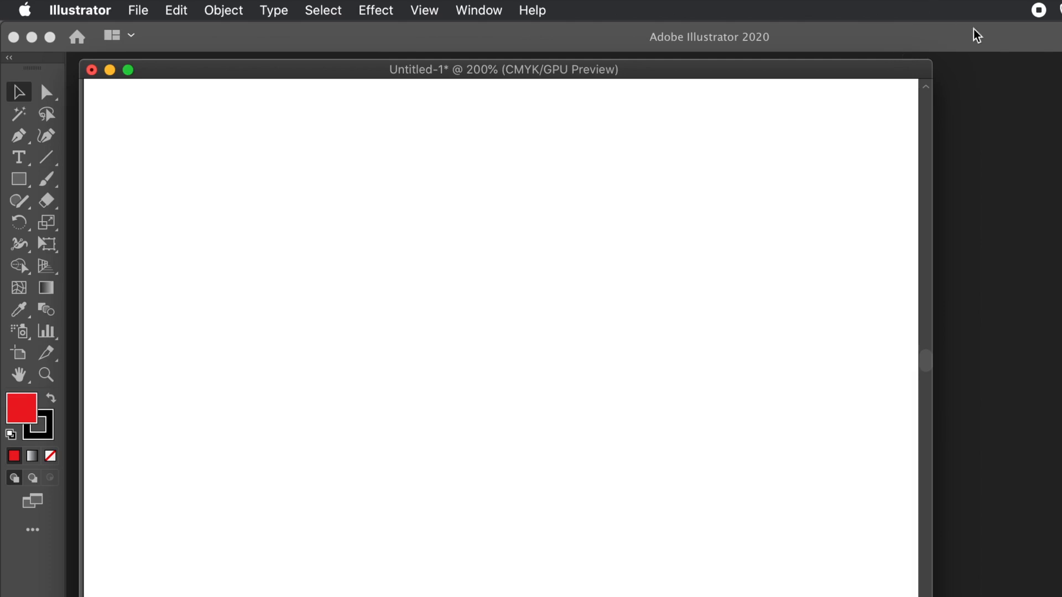